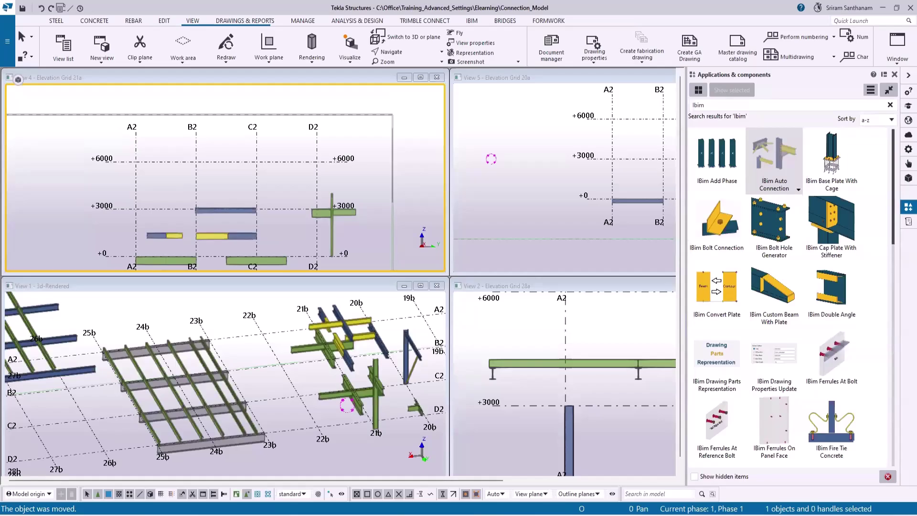
Step: Open the IBim Auto Connection tool and select the steel framing between grids 25b and 18b in the 3D view
{"action": "double_click", "coordinate": [779, 156]}
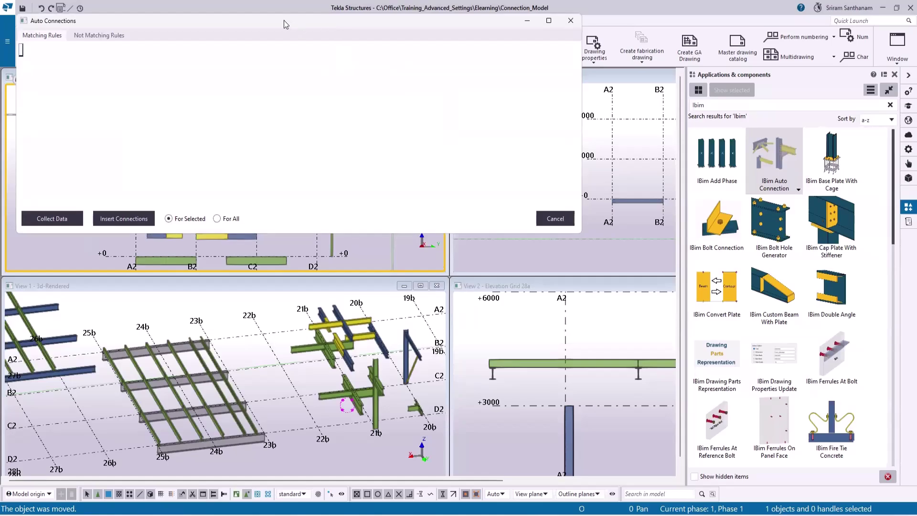
{"action": "left_click_drag", "start_coordinate": [288, 21], "coordinate": [435, 23]}
{"action": "scroll", "coordinate": [270, 416], "scroll_direction": "down", "scroll_amount": 5}
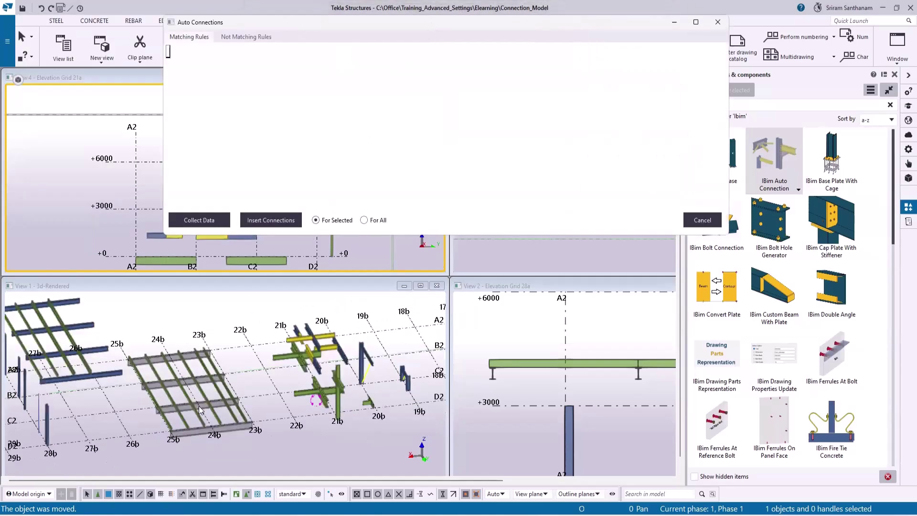
{"action": "scroll", "coordinate": [270, 417], "scroll_direction": "up", "scroll_amount": 3}
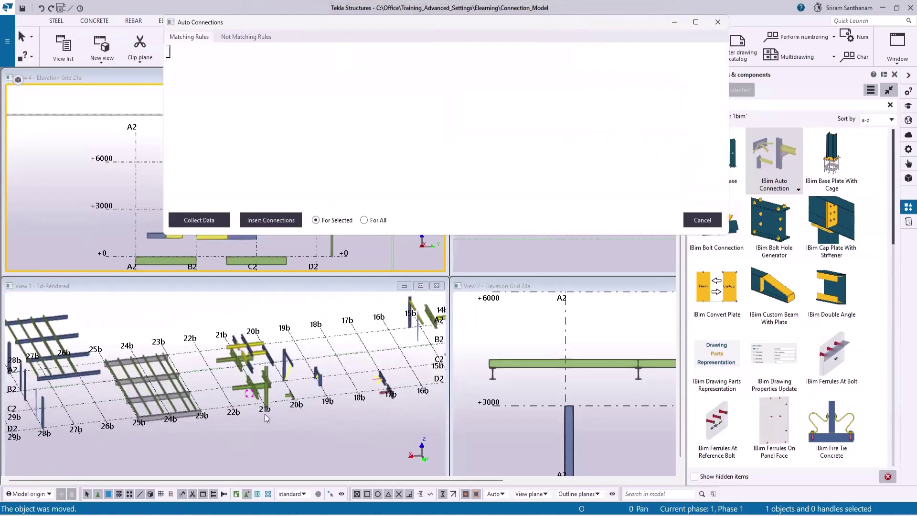
{"action": "middle_click_drag", "start_coordinate": [175, 409], "coordinate": [120, 325], "text": "ctrl"}
{"action": "left_click_drag", "start_coordinate": [98, 304], "coordinate": [351, 451]}
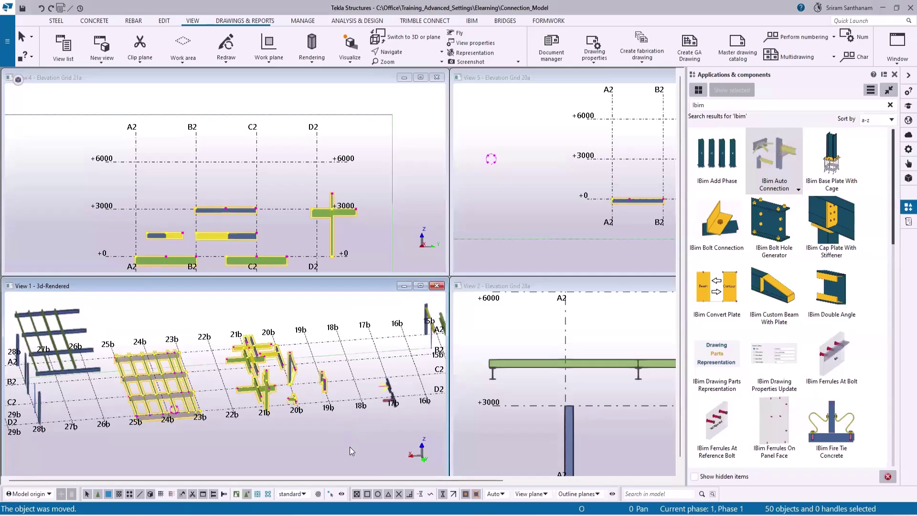
{"action": "scroll", "coordinate": [258, 366], "scroll_direction": "up", "scroll_amount": 3}
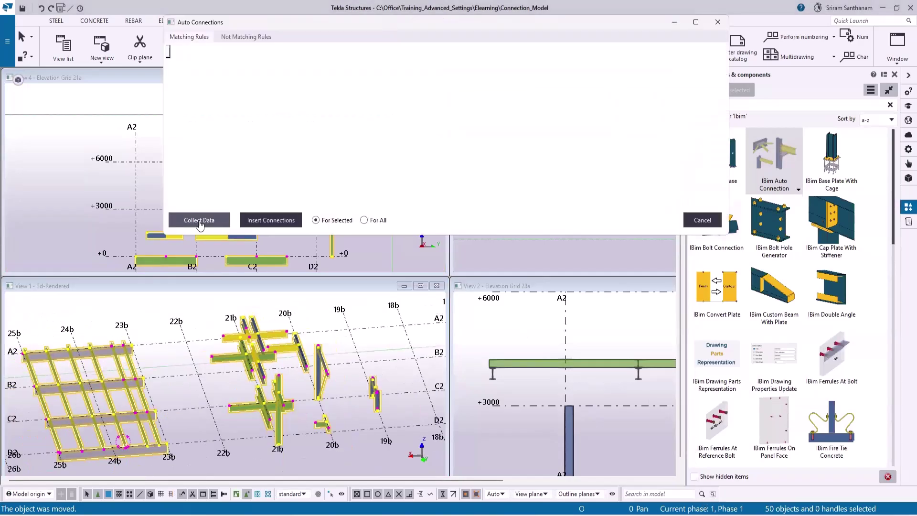
Step: Collect the connection data for the selected members and insert the matching connections
{"action": "left_click", "coordinate": [200, 222]}
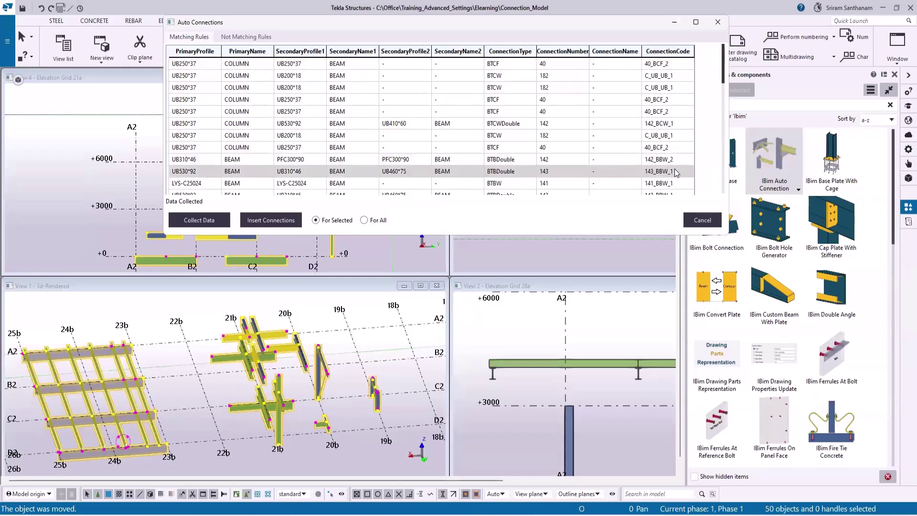
{"action": "left_click", "coordinate": [273, 222]}
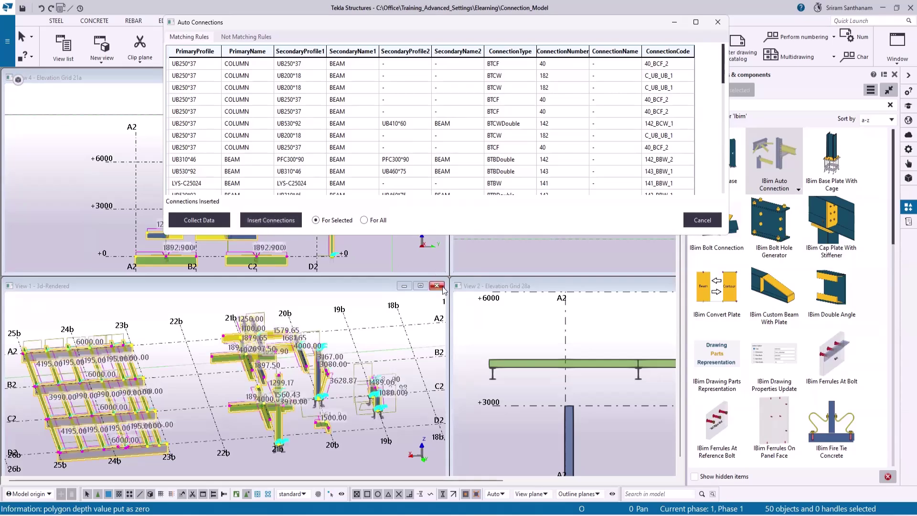
Step: Maximize the 3D view and examine the inserted connections between the green members and the grey beams near grids 25b to 23b
{"action": "left_click", "coordinate": [420, 287]}
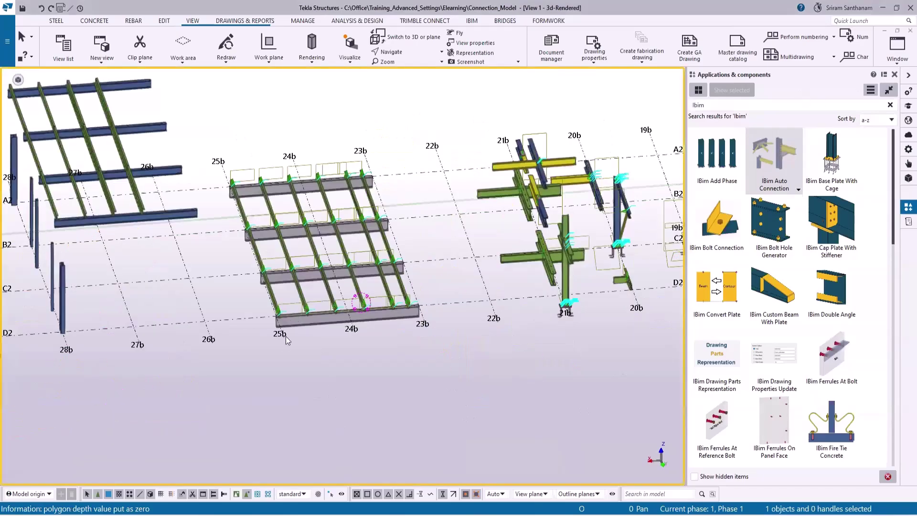
{"action": "scroll", "coordinate": [281, 341], "scroll_direction": "up", "scroll_amount": 5}
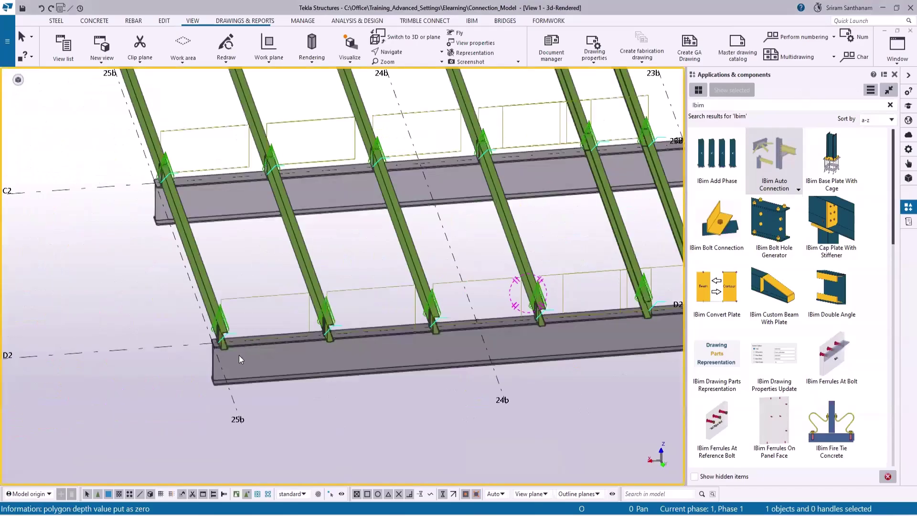
{"action": "scroll", "coordinate": [238, 357], "scroll_direction": "up", "scroll_amount": 2}
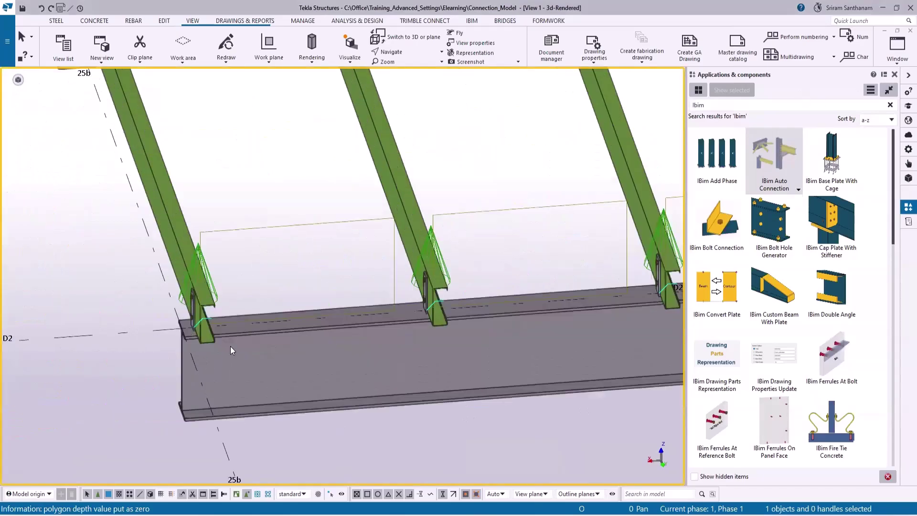
{"action": "scroll", "coordinate": [210, 344], "scroll_direction": "down", "scroll_amount": 4}
{"action": "scroll", "coordinate": [137, 280], "scroll_direction": "up", "scroll_amount": 2}
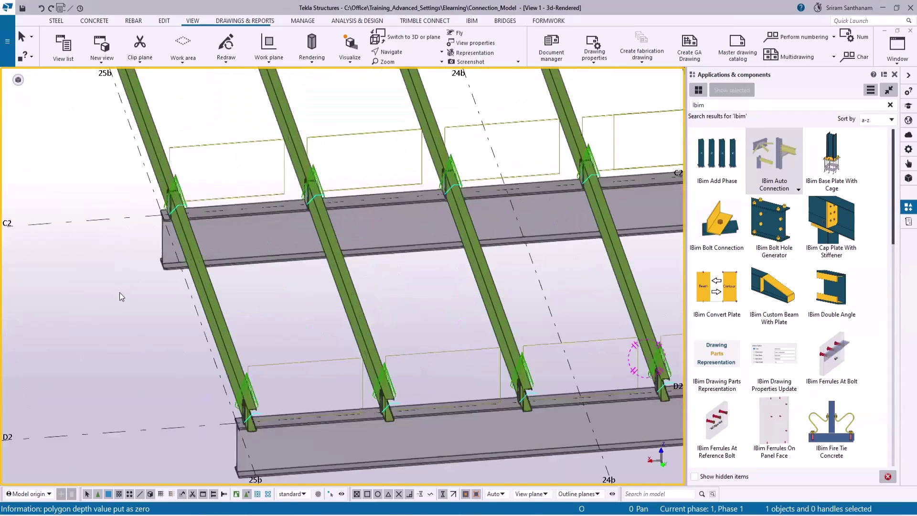
{"action": "scroll", "coordinate": [120, 293], "scroll_direction": "down", "scroll_amount": 6}
{"action": "scroll", "coordinate": [328, 278], "scroll_direction": "up", "scroll_amount": 4}
{"action": "scroll", "coordinate": [290, 266], "scroll_direction": "down", "scroll_amount": 5}
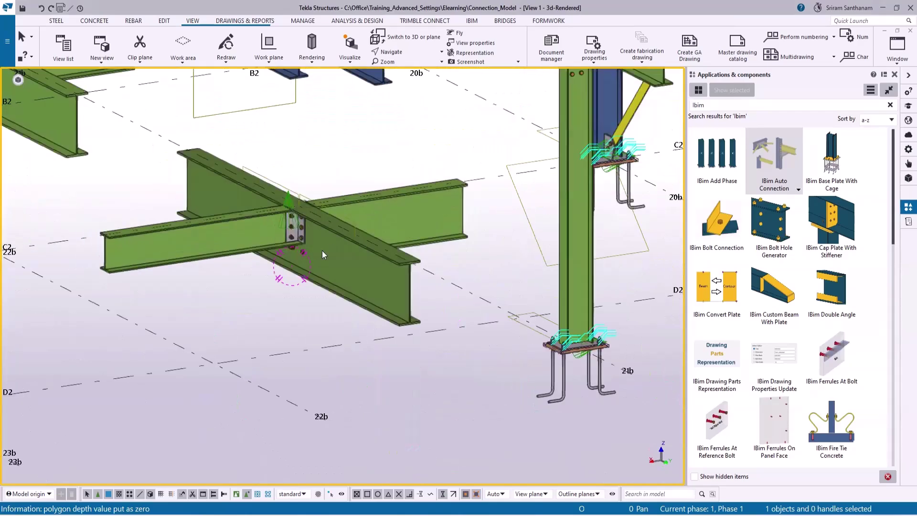
Step: Examine the inserted column base plates, beam-to-column joints and bracing connections on the columns near grids 21b to 18b
{"action": "scroll", "coordinate": [391, 342], "scroll_direction": "up", "scroll_amount": 2}
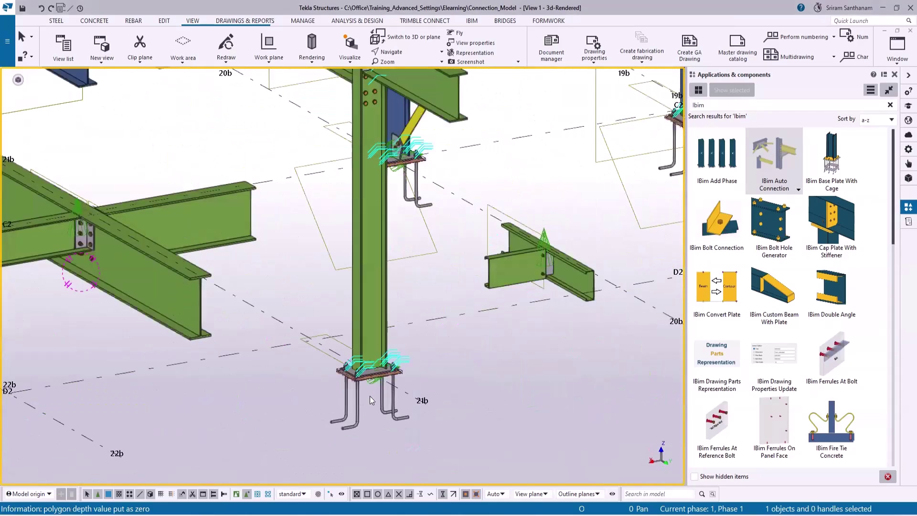
{"action": "scroll", "coordinate": [351, 223], "scroll_direction": "up", "scroll_amount": 4}
{"action": "middle_click_drag", "start_coordinate": [352, 225], "coordinate": [387, 205], "text": "ctrl"}
{"action": "scroll", "coordinate": [386, 204], "scroll_direction": "down", "scroll_amount": 5}
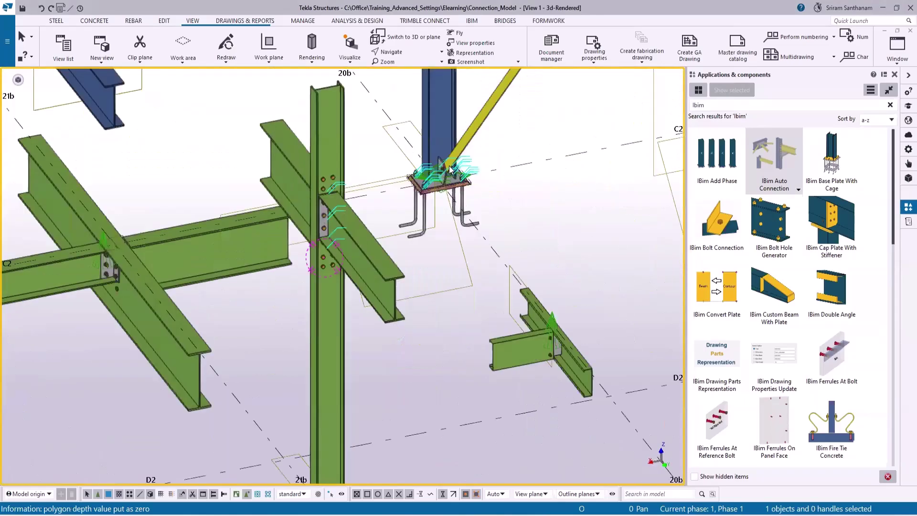
{"action": "scroll", "coordinate": [371, 256], "scroll_direction": "up", "scroll_amount": 6}
{"action": "scroll", "coordinate": [371, 256], "scroll_direction": "down", "scroll_amount": 5}
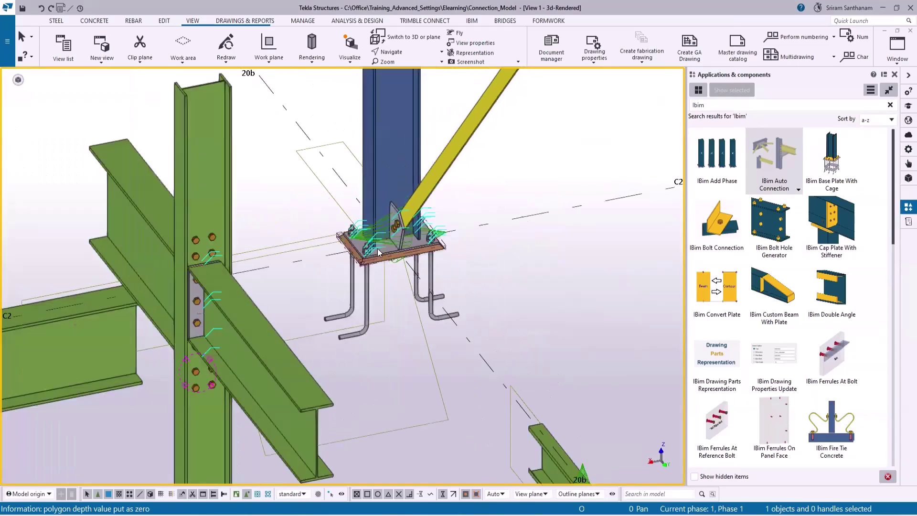
{"action": "scroll", "coordinate": [402, 227], "scroll_direction": "up", "scroll_amount": 6}
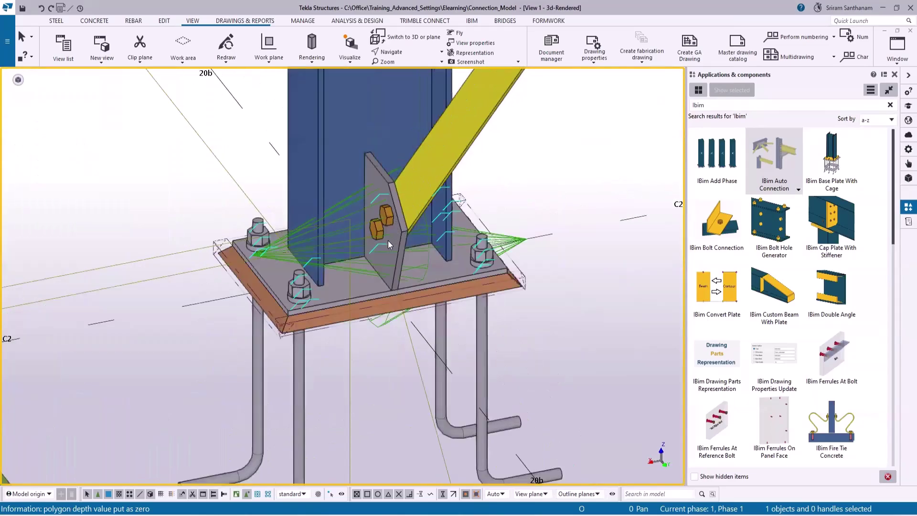
{"action": "scroll", "coordinate": [388, 240], "scroll_direction": "down", "scroll_amount": 5}
{"action": "scroll", "coordinate": [374, 216], "scroll_direction": "up", "scroll_amount": 8}
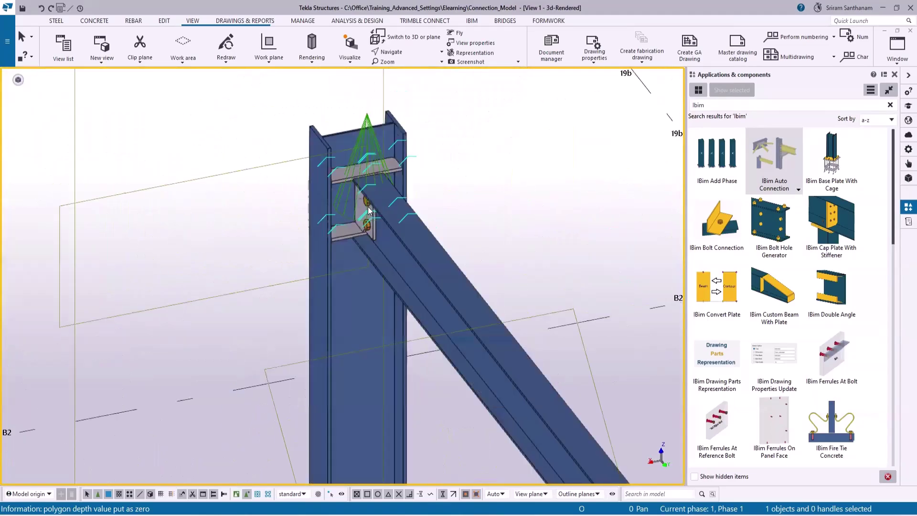
{"action": "scroll", "coordinate": [363, 229], "scroll_direction": "down", "scroll_amount": 6}
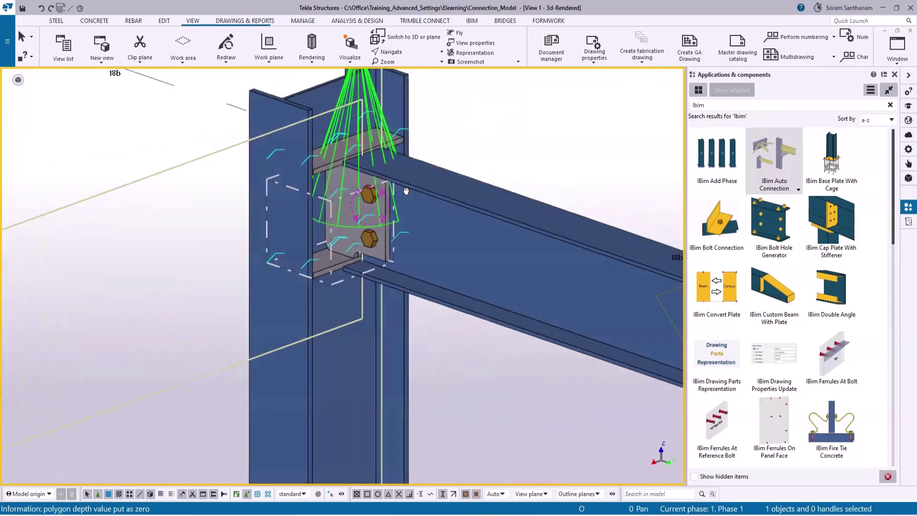
{"action": "scroll", "coordinate": [366, 239], "scroll_direction": "down", "scroll_amount": 3}
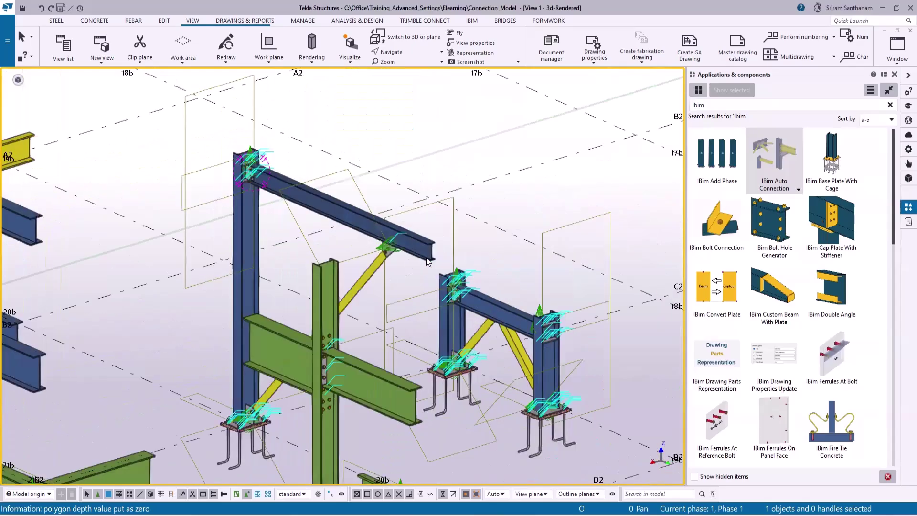
Step: Examine the inserted splices and beam-to-beam connections on the blue, yellow and green beams near grids 19b to 22b
{"action": "scroll", "coordinate": [189, 229], "scroll_direction": "down", "scroll_amount": 2}
{"action": "scroll", "coordinate": [324, 203], "scroll_direction": "up", "scroll_amount": 4}
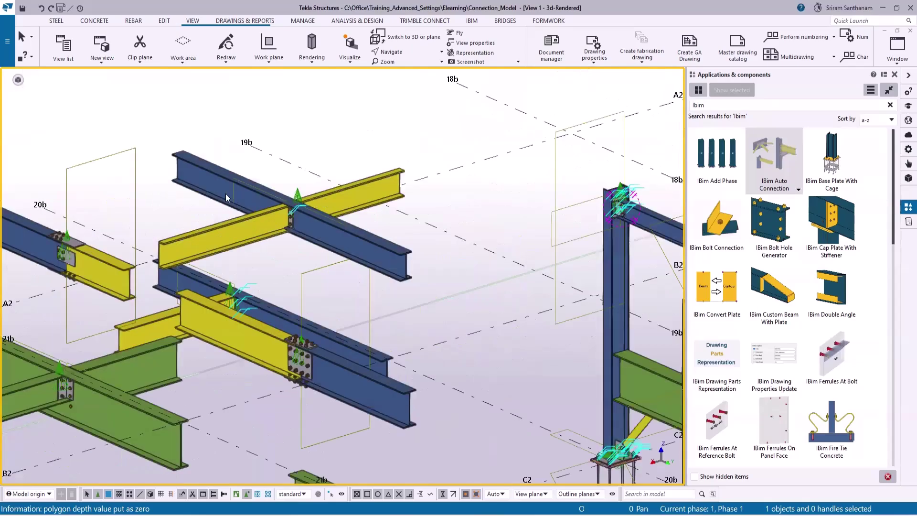
{"action": "middle_click_drag", "start_coordinate": [279, 199], "coordinate": [226, 197]}
{"action": "scroll", "coordinate": [226, 197], "scroll_direction": "down", "scroll_amount": 2}
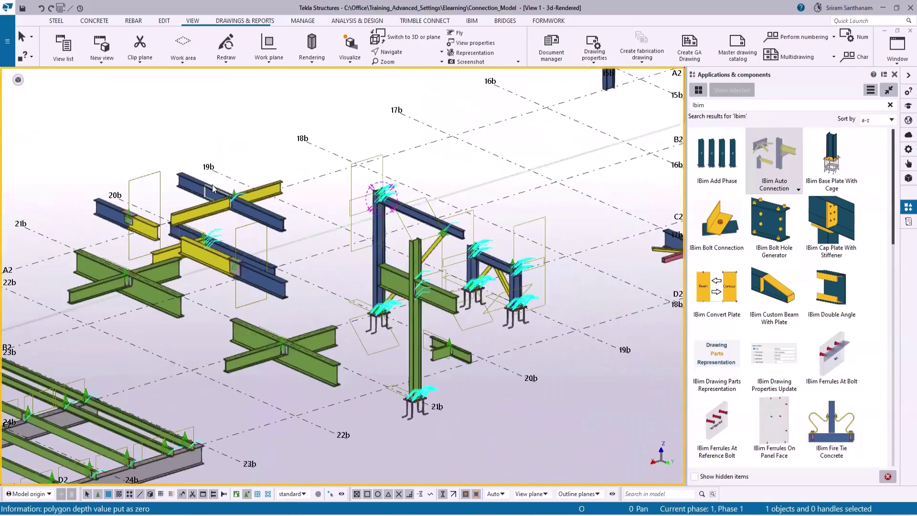
{"action": "scroll", "coordinate": [225, 196], "scroll_direction": "up", "scroll_amount": 3}
{"action": "scroll", "coordinate": [268, 241], "scroll_direction": "up", "scroll_amount": 3}
{"action": "middle_click_drag", "start_coordinate": [269, 237], "coordinate": [289, 221], "text": "ctrl"}
{"action": "scroll", "coordinate": [279, 161], "scroll_direction": "down", "scroll_amount": 2}
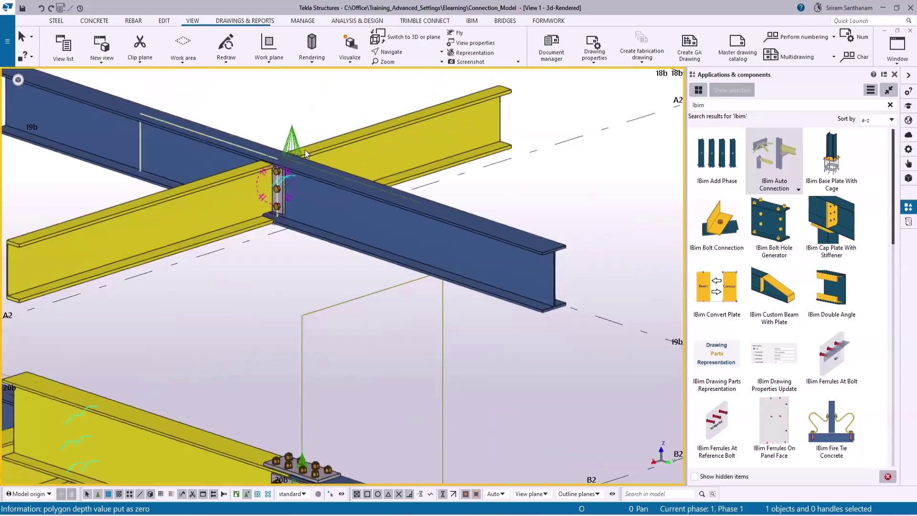
{"action": "scroll", "coordinate": [306, 153], "scroll_direction": "down", "scroll_amount": 2}
{"action": "scroll", "coordinate": [446, 293], "scroll_direction": "up", "scroll_amount": 2}
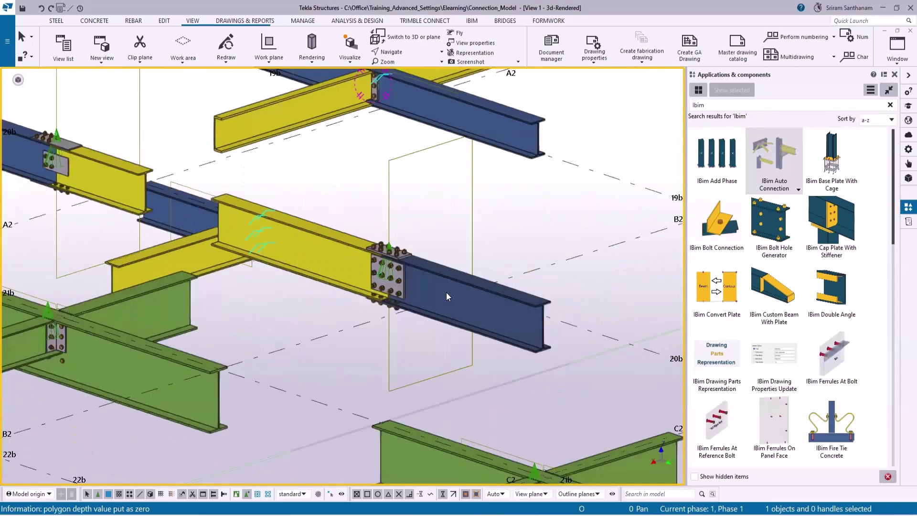
{"action": "scroll", "coordinate": [447, 292], "scroll_direction": "down", "scroll_amount": 1}
{"action": "scroll", "coordinate": [268, 212], "scroll_direction": "down", "scroll_amount": 2}
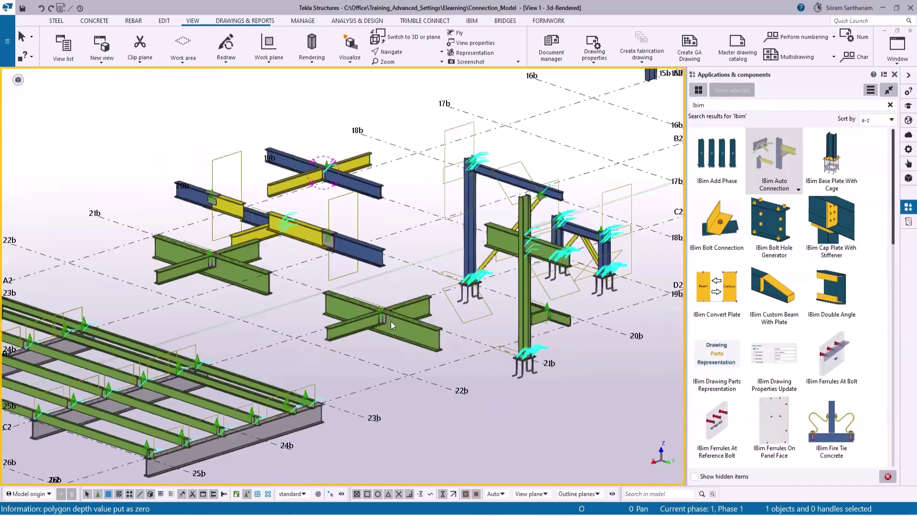
{"action": "scroll", "coordinate": [384, 317], "scroll_direction": "up", "scroll_amount": 2}
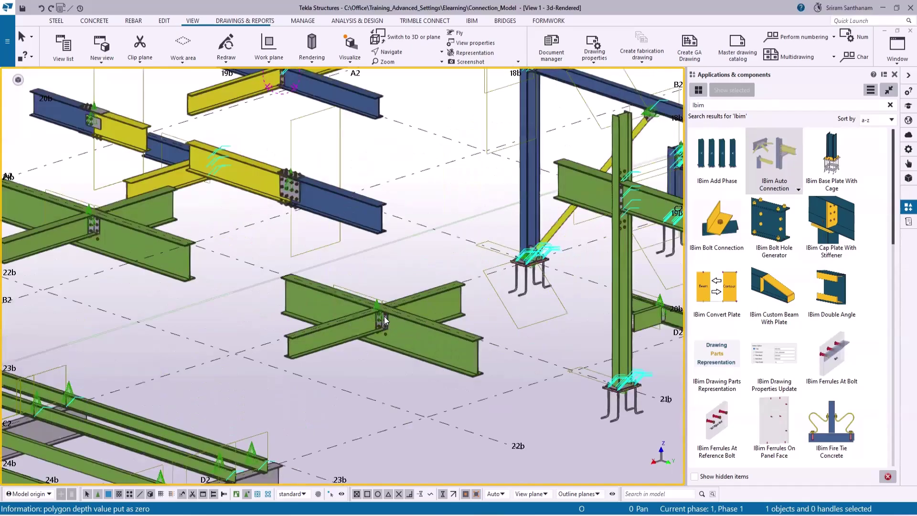
{"action": "scroll", "coordinate": [384, 316], "scroll_direction": "up", "scroll_amount": 3}
{"action": "scroll", "coordinate": [381, 318], "scroll_direction": "down", "scroll_amount": 2}
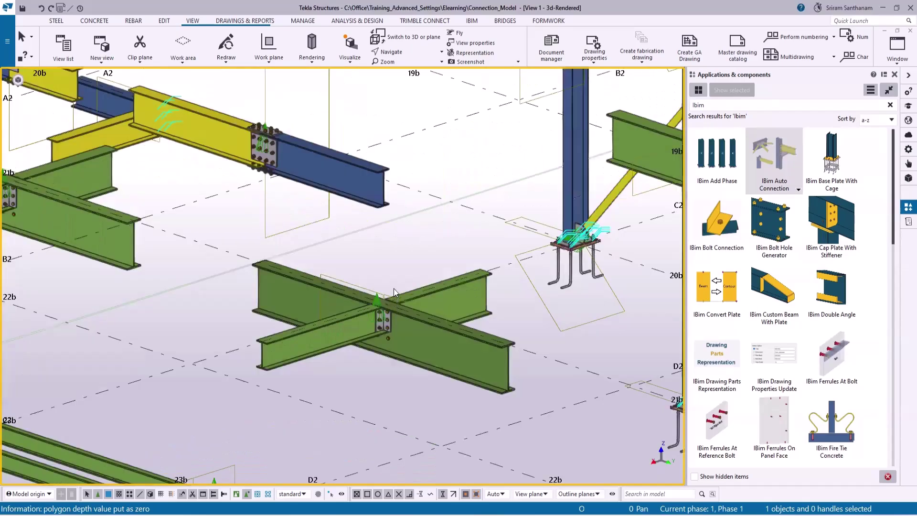
{"action": "scroll", "coordinate": [395, 290], "scroll_direction": "down", "scroll_amount": 3}
{"action": "scroll", "coordinate": [324, 435], "scroll_direction": "up", "scroll_amount": 1}
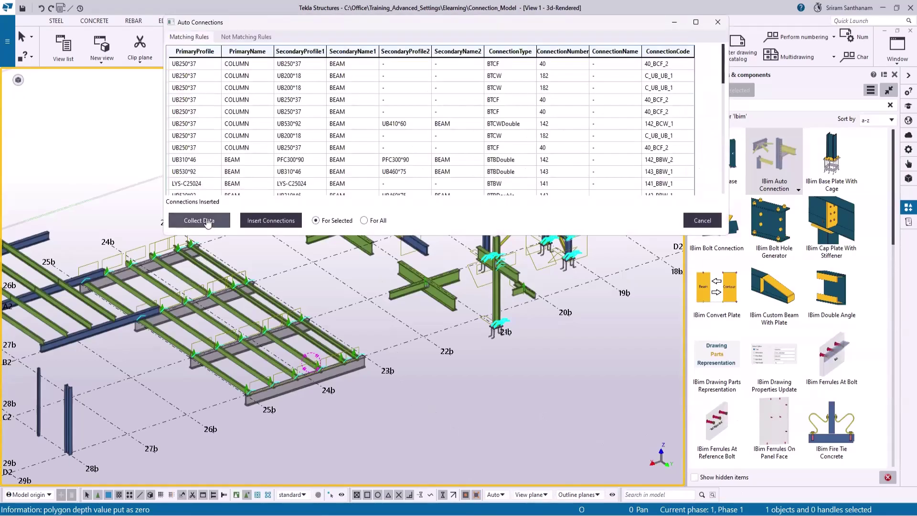
Step: Switch to Auto Connection Rules.xlsx in Excel and review the primary and secondary profile and name columns on the Auto Connection Rules sheet
{"action": "left_click", "coordinate": [208, 222]}
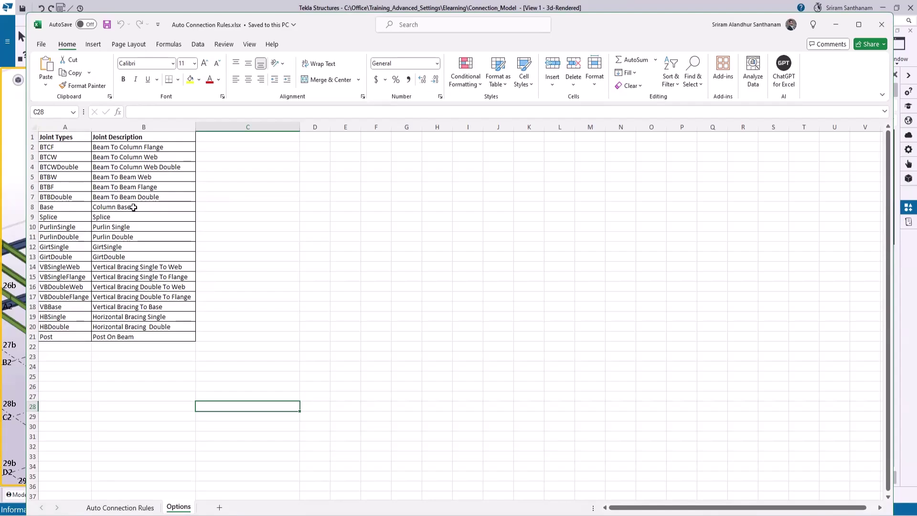
{"action": "left_click", "coordinate": [133, 510]}
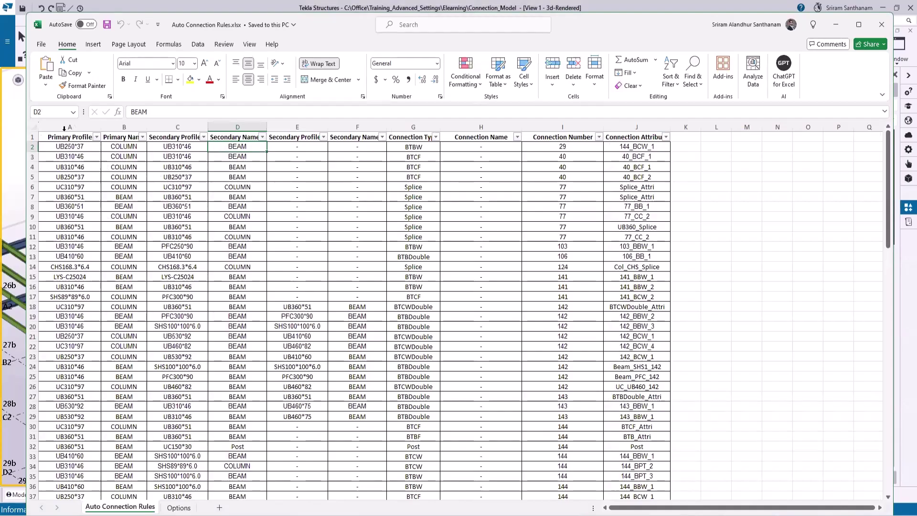
{"action": "left_click", "coordinate": [69, 148]}
{"action": "left_click", "coordinate": [123, 148]}
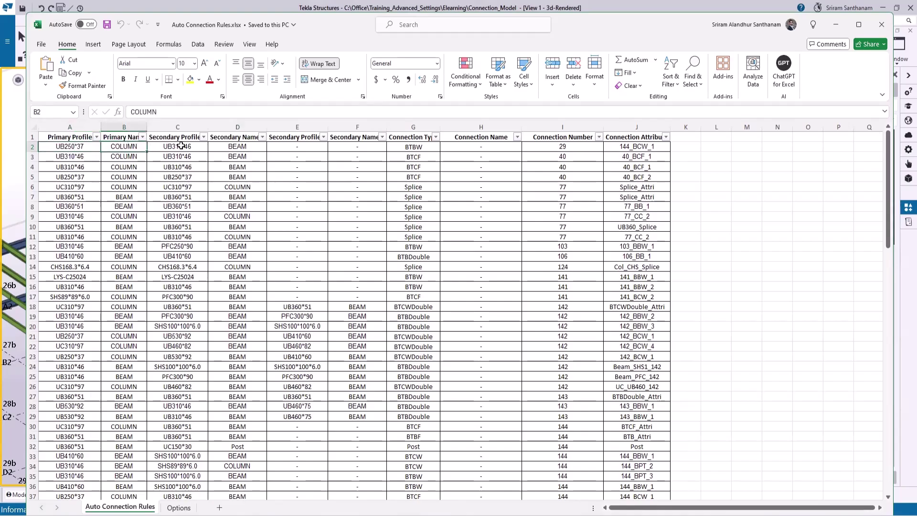
{"action": "left_click", "coordinate": [181, 147]}
{"action": "left_click", "coordinate": [240, 146]}
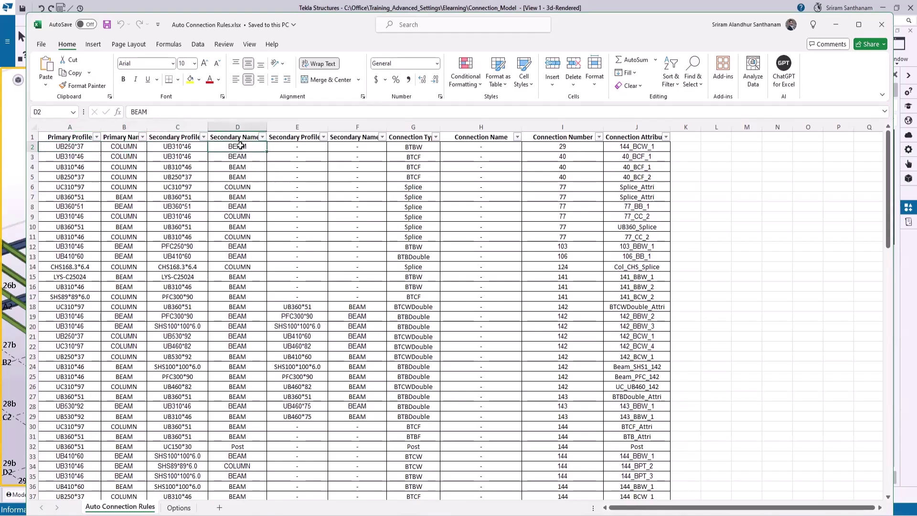
{"action": "left_click", "coordinate": [304, 307]}
{"action": "left_click", "coordinate": [349, 307]}
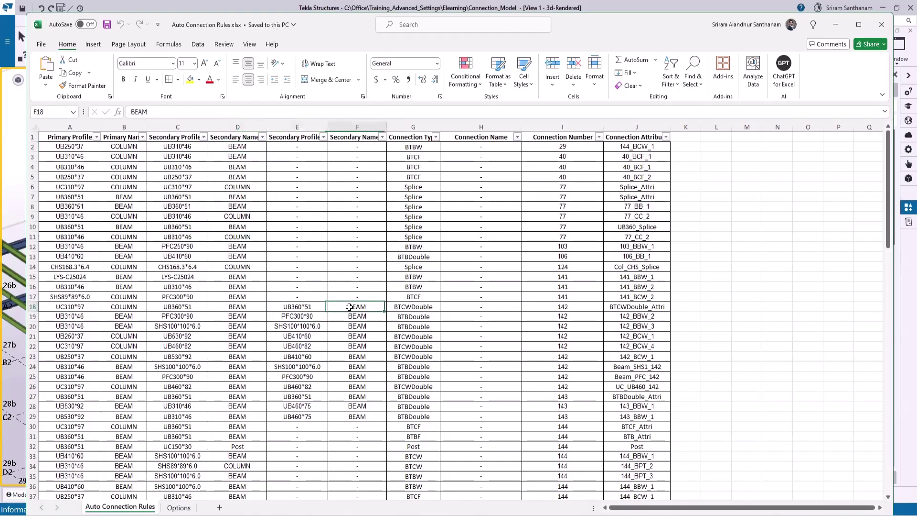
Step: Review the connection types available for the UC310*97 column rule in row 18 and their descriptions on the Options sheet
{"action": "left_click", "coordinate": [420, 306]}
{"action": "left_click", "coordinate": [445, 307]}
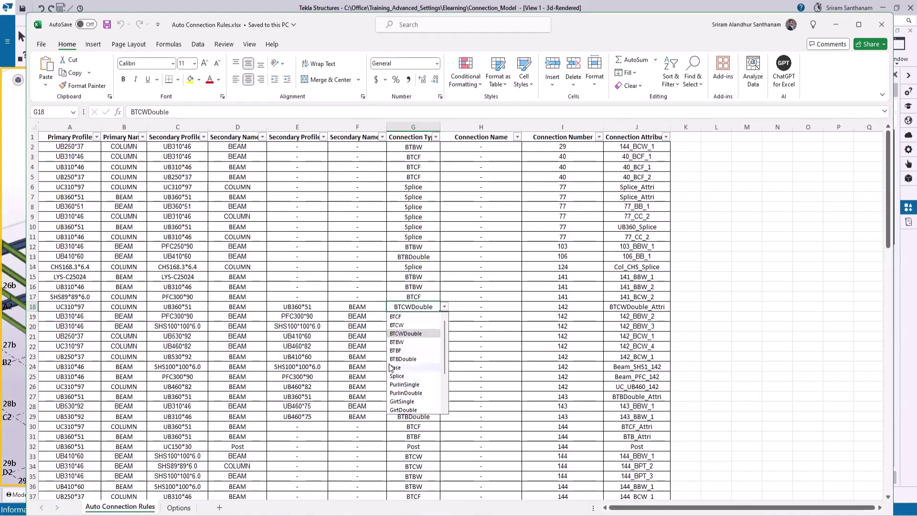
{"action": "left_click_drag", "start_coordinate": [446, 359], "coordinate": [446, 391]}
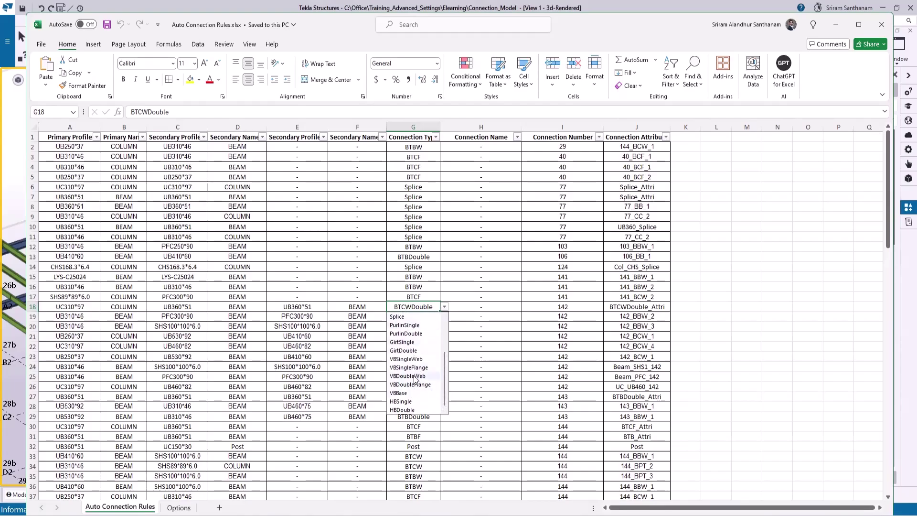
{"action": "left_click", "coordinate": [180, 509]}
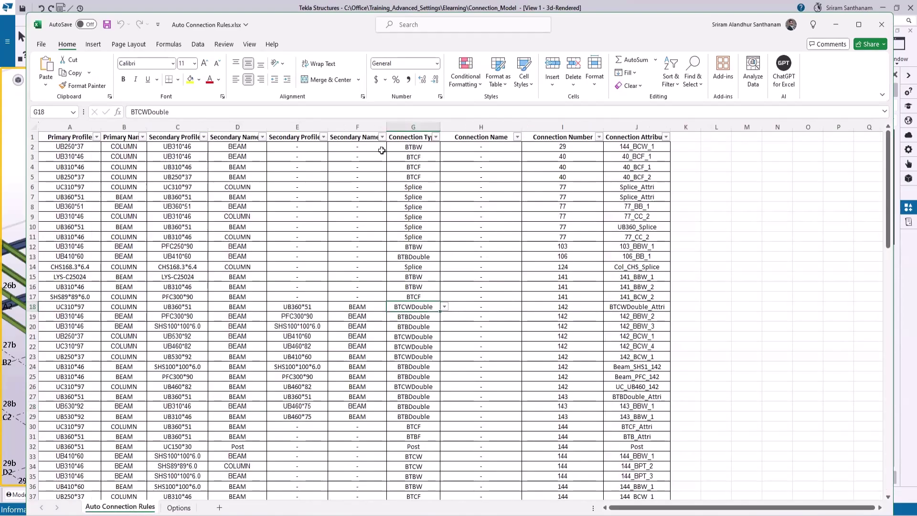
Step: Return to Tekla Structures, open the properties of the Two sided clip angle (143) at grid 21b/C2 and view its saved attribute files
{"action": "left_click", "coordinate": [653, 143]}
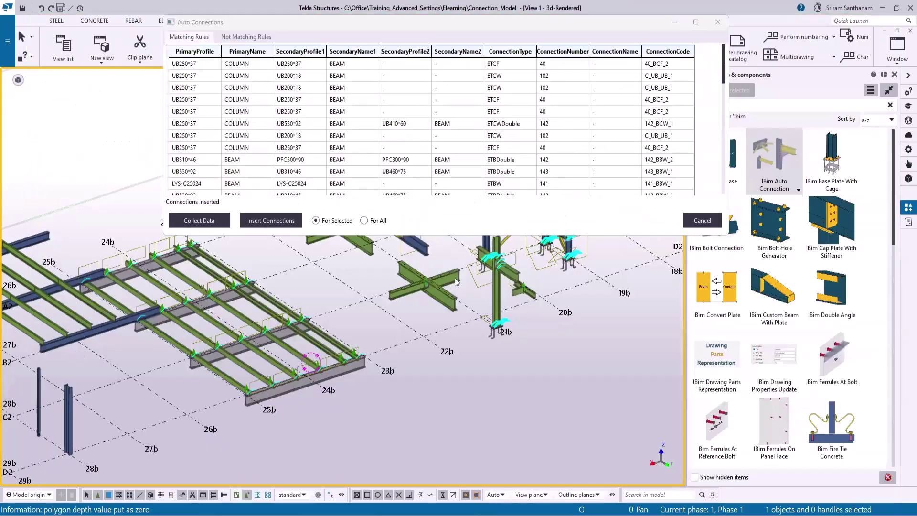
{"action": "scroll", "coordinate": [411, 284], "scroll_direction": "up", "scroll_amount": 5}
{"action": "scroll", "coordinate": [409, 366], "scroll_direction": "up", "scroll_amount": 6}
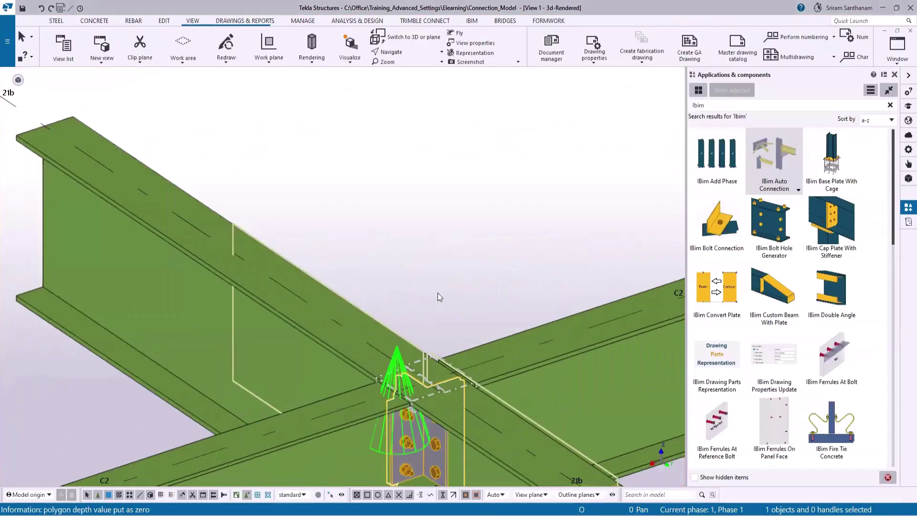
{"action": "double_click", "coordinate": [397, 368]}
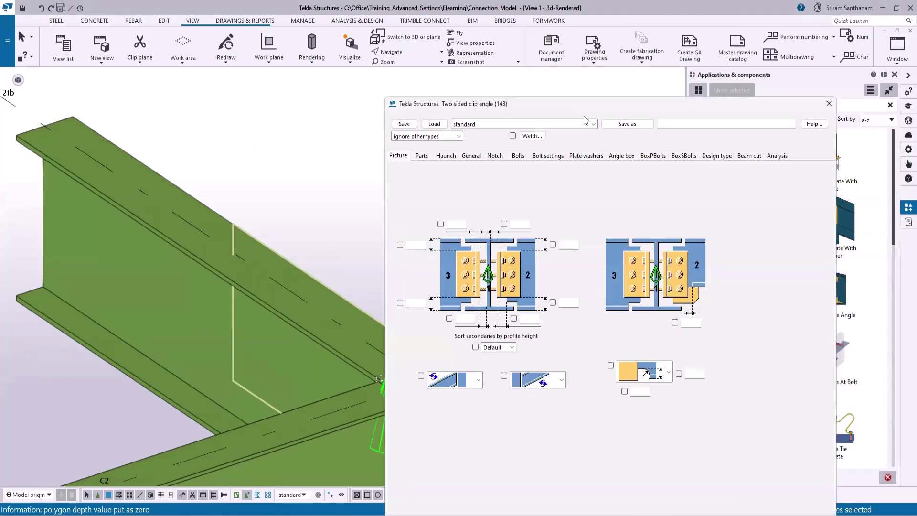
{"action": "left_click", "coordinate": [594, 124]}
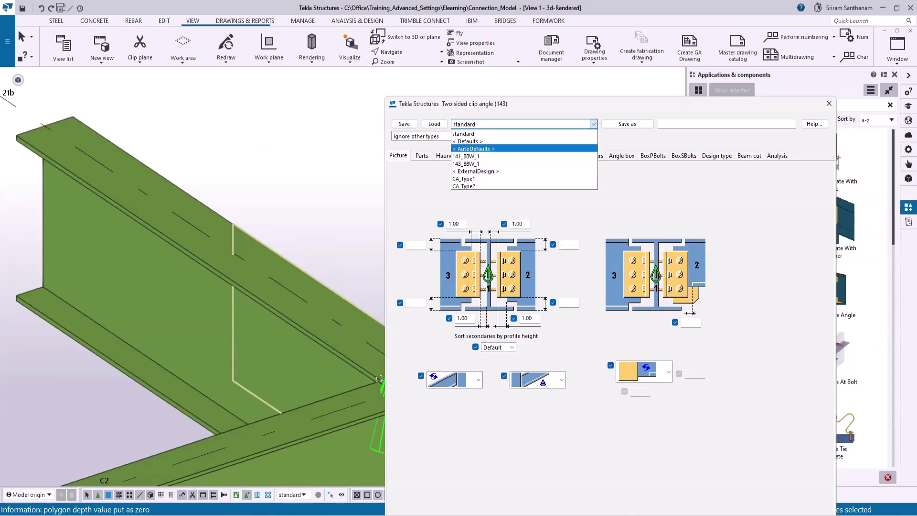
Step: Switch back to Auto Connection Rules.xlsx and review the second secondary profile and connection name columns through the last rule row
{"action": "key", "text": "alt+Tab"}
{"action": "key", "text": "alt+Tab"}
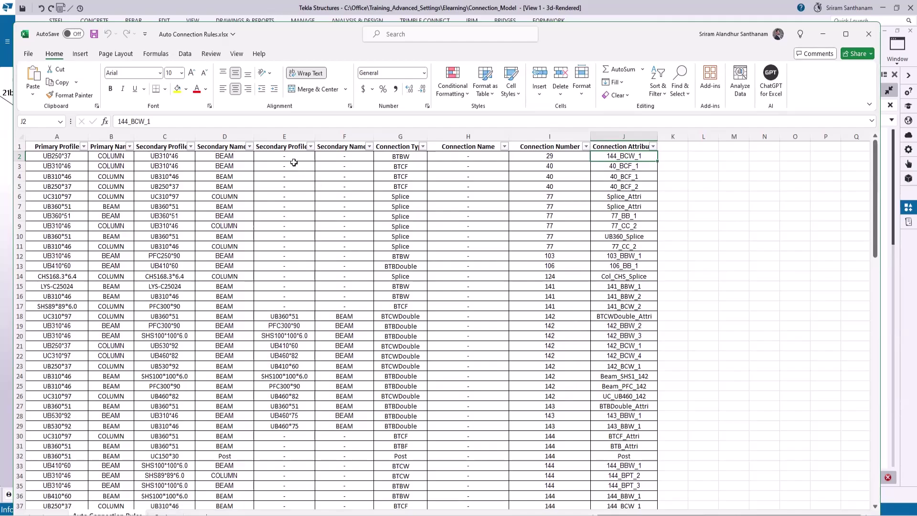
{"action": "left_click", "coordinate": [278, 158]}
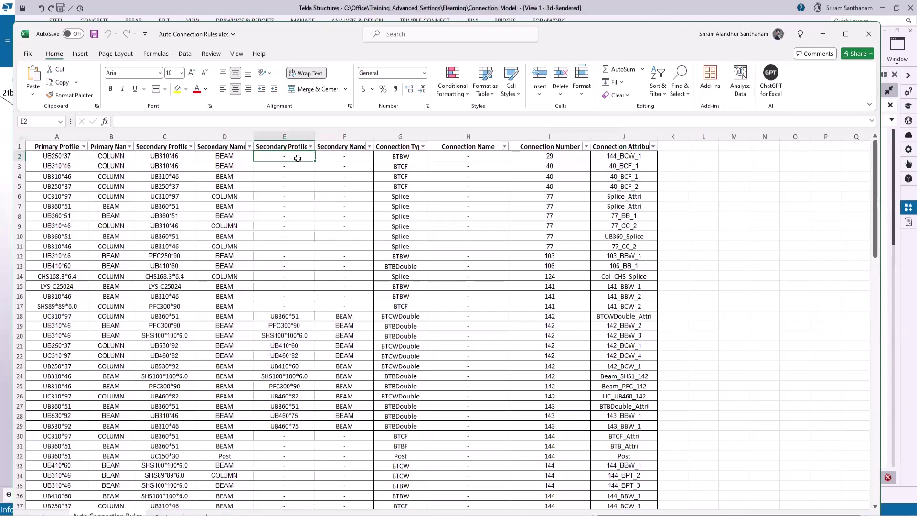
{"action": "left_click", "coordinate": [484, 258]}
{"action": "scroll", "coordinate": [484, 257], "scroll_direction": "down", "scroll_amount": 15}
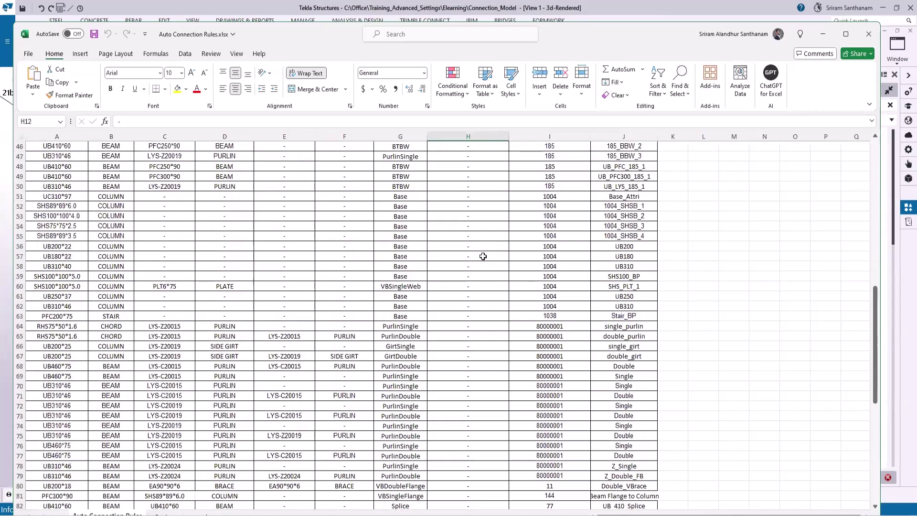
{"action": "scroll", "coordinate": [483, 257], "scroll_direction": "down", "scroll_amount": 12}
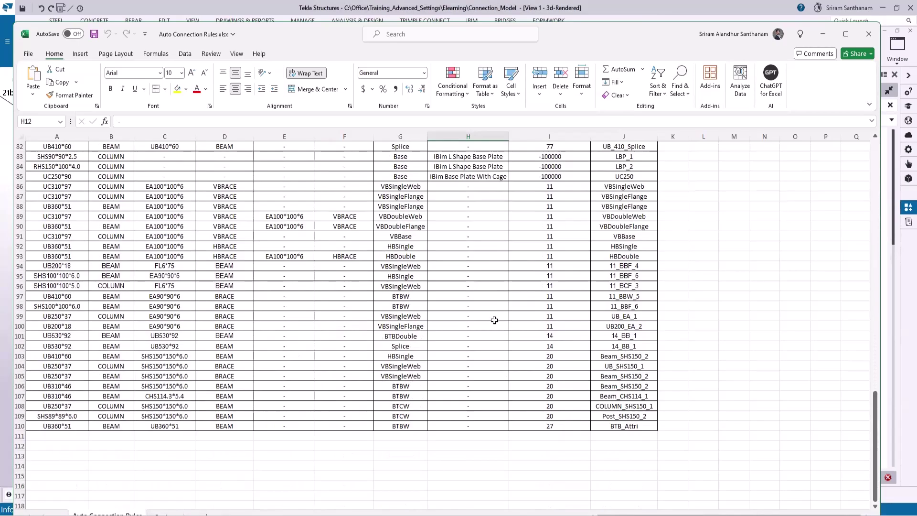
{"action": "scroll", "coordinate": [495, 319], "scroll_direction": "up", "scroll_amount": 7}
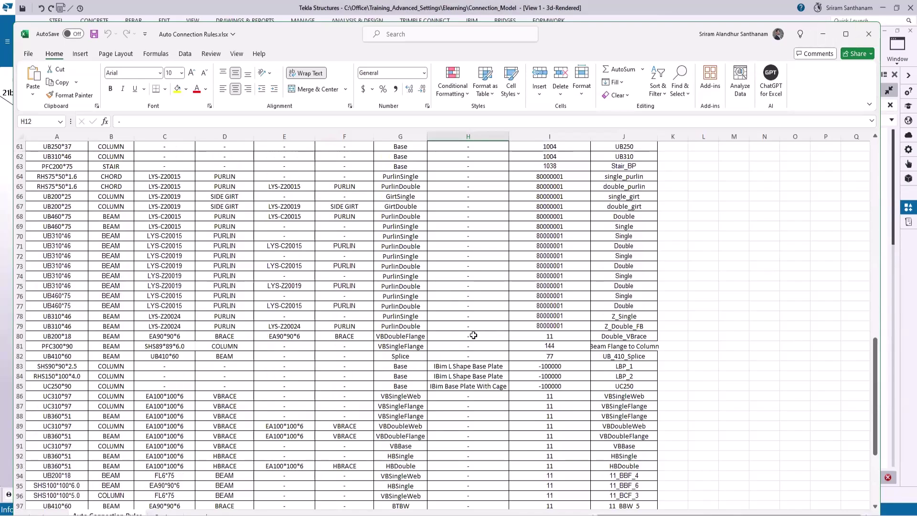
Step: Switch to Auto Connection.docx in Word and review the beam-to-column and beam-to-beam connection type illustrations
{"action": "key", "text": "alt+Tab"}
{"action": "left_click_drag", "start_coordinate": [680, 432], "coordinate": [636, 210]}
{"action": "left_click", "coordinate": [456, 282]}
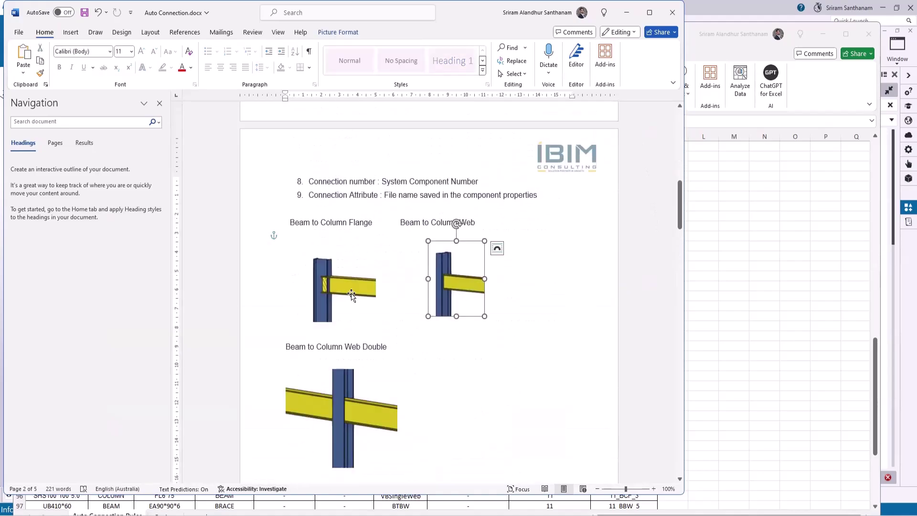
{"action": "left_click", "coordinate": [483, 338]}
{"action": "scroll", "coordinate": [438, 314], "scroll_direction": "down", "scroll_amount": 3}
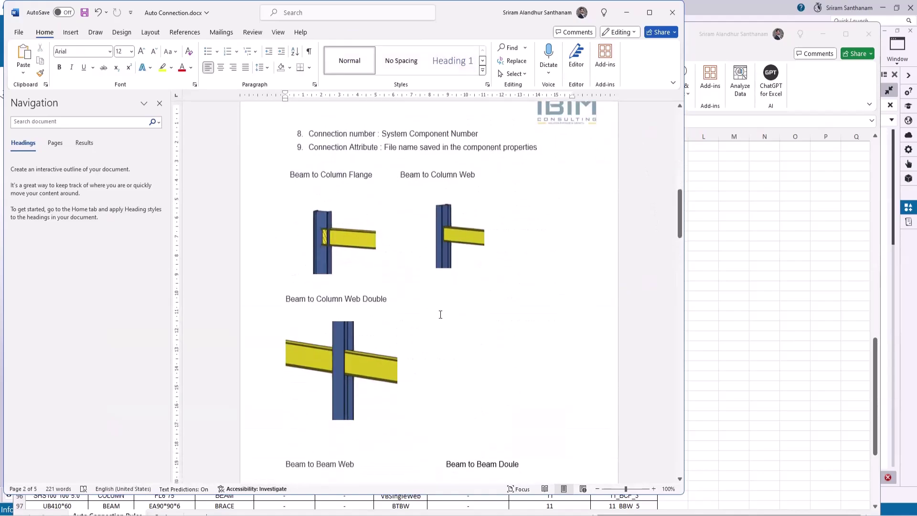
{"action": "scroll", "coordinate": [453, 279], "scroll_direction": "down", "scroll_amount": 12}
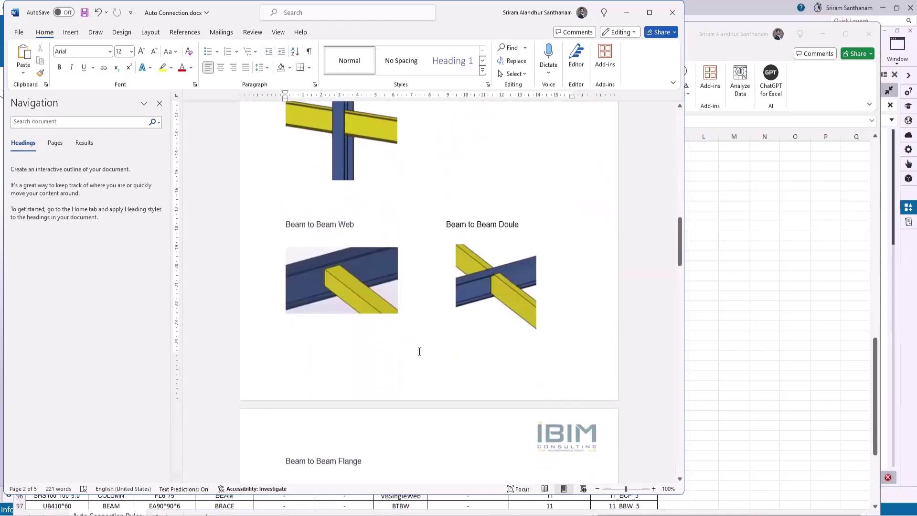
Step: Review the column base, splice, purlin, girt, bracing and post illustrations in the remaining pages, and close the Word document
{"action": "scroll", "coordinate": [421, 349], "scroll_direction": "down", "scroll_amount": 13}
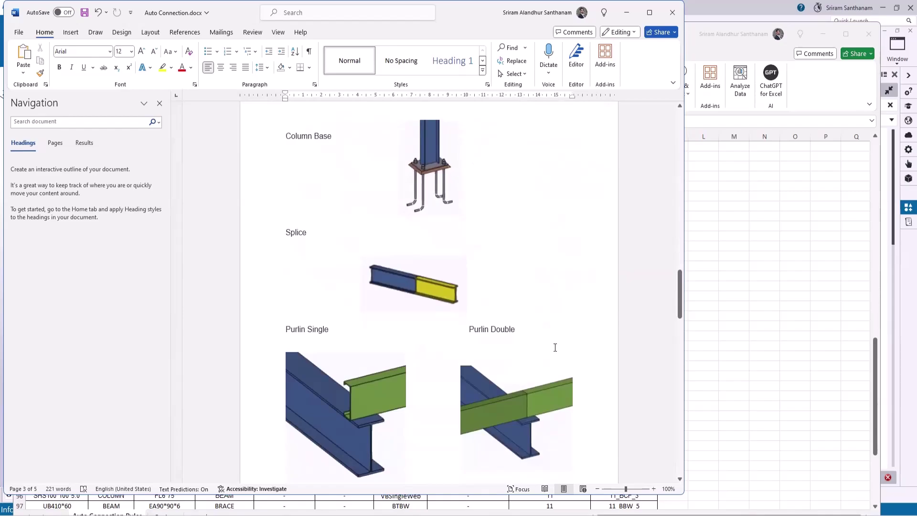
{"action": "scroll", "coordinate": [555, 343], "scroll_direction": "down", "scroll_amount": 12}
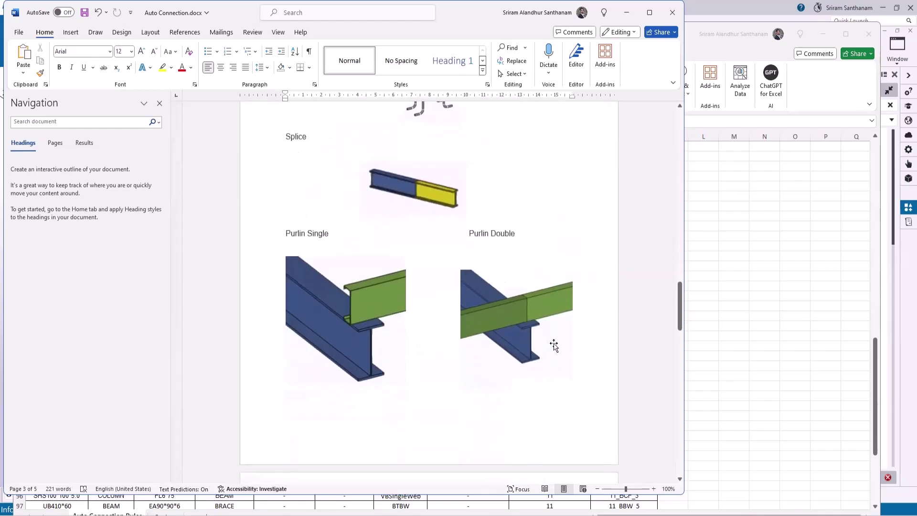
{"action": "scroll", "coordinate": [555, 344], "scroll_direction": "down", "scroll_amount": 4}
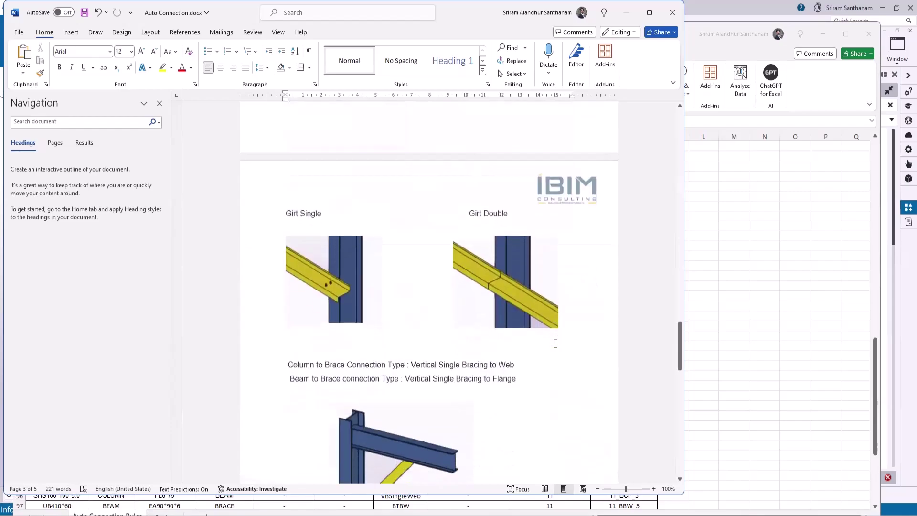
{"action": "scroll", "coordinate": [555, 344], "scroll_direction": "down", "scroll_amount": 18}
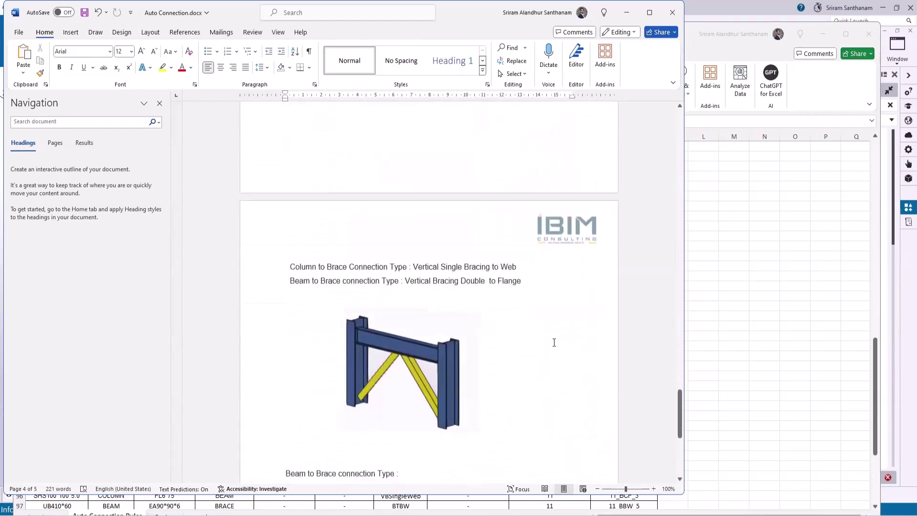
{"action": "scroll", "coordinate": [555, 342], "scroll_direction": "down", "scroll_amount": 10}
{"action": "scroll", "coordinate": [554, 342], "scroll_direction": "down", "scroll_amount": 1}
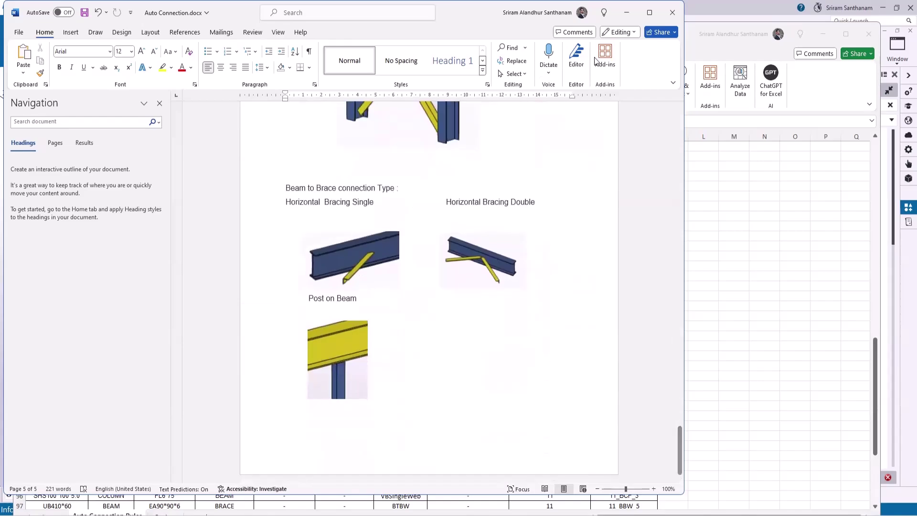
{"action": "left_click", "coordinate": [672, 15]}
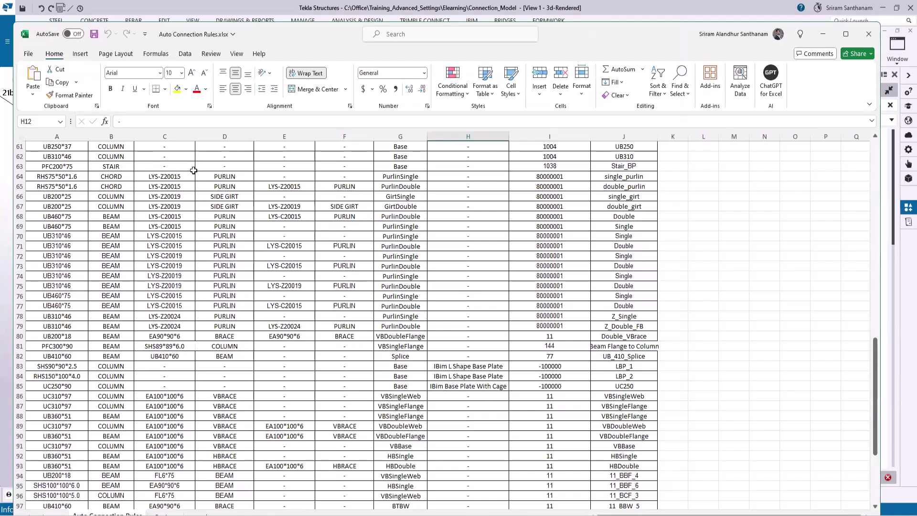
Step: Return to Tekla Structures, select the inserted connection components along the b grids and delete them, and restore the 3D view
{"action": "left_click", "coordinate": [826, 37]}
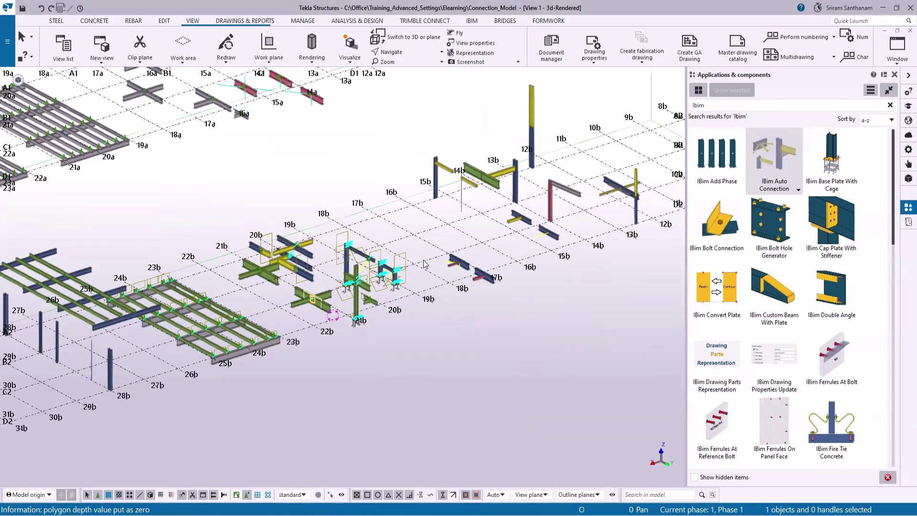
{"action": "scroll", "coordinate": [380, 334], "scroll_direction": "down", "scroll_amount": 2}
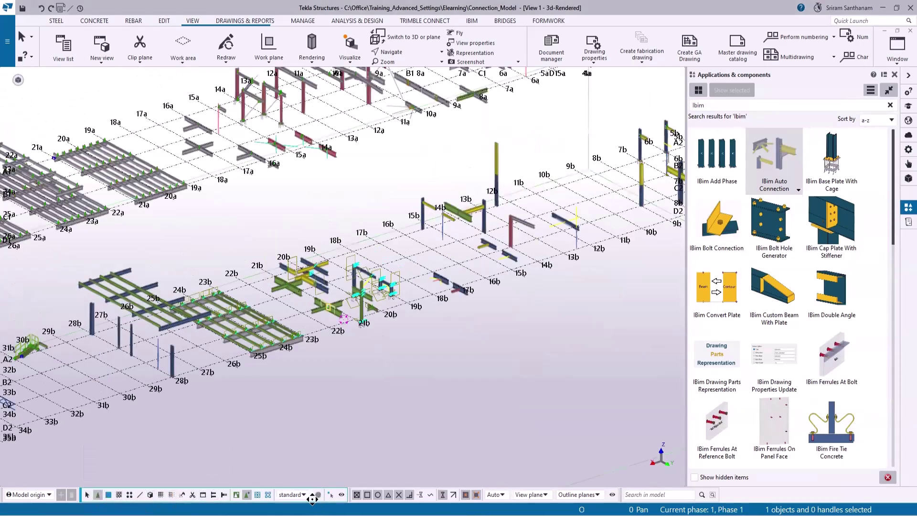
{"action": "left_click", "coordinate": [238, 497]}
{"action": "middle_click_drag", "start_coordinate": [353, 435], "coordinate": [250, 432], "text": "ctrl"}
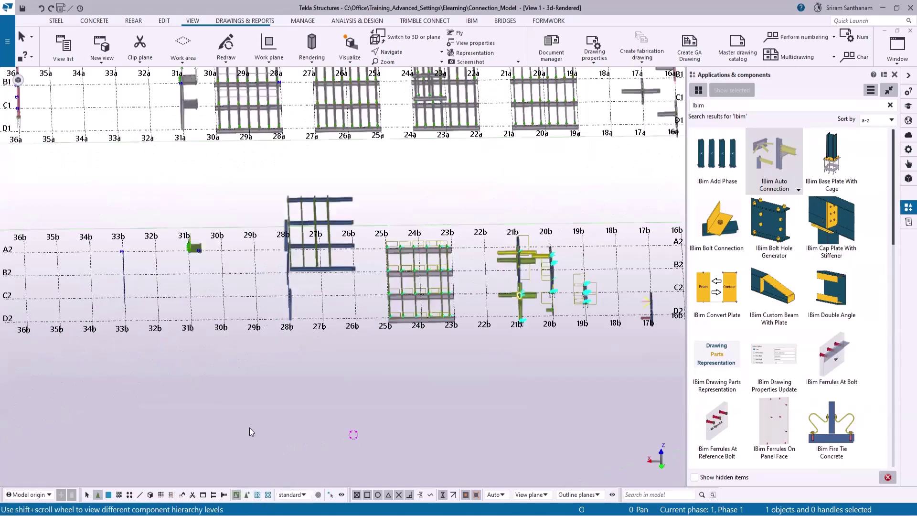
{"action": "scroll", "coordinate": [242, 416], "scroll_direction": "down", "scroll_amount": 5}
{"action": "left_click_drag", "start_coordinate": [230, 352], "coordinate": [477, 432]}
{"action": "scroll", "coordinate": [476, 389], "scroll_direction": "up", "scroll_amount": 4}
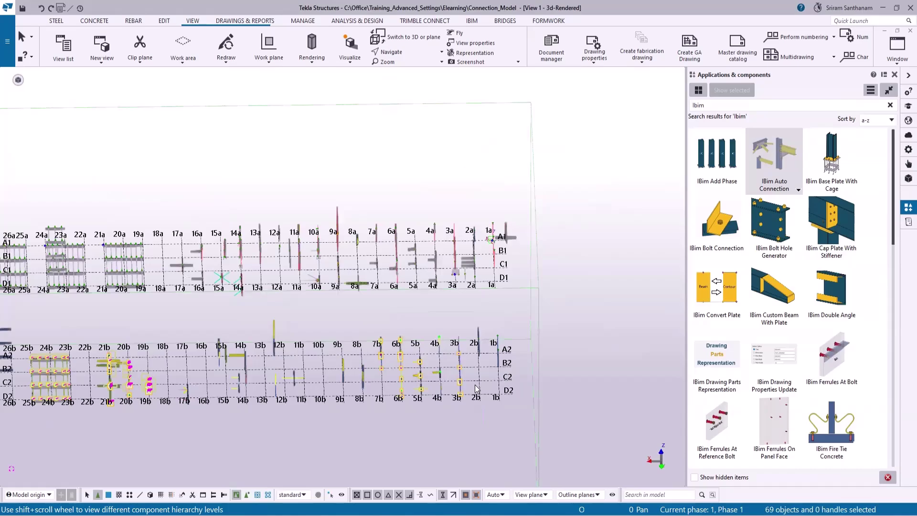
{"action": "left_click", "coordinate": [476, 390]}
{"action": "key", "text": "ctrl+p"}
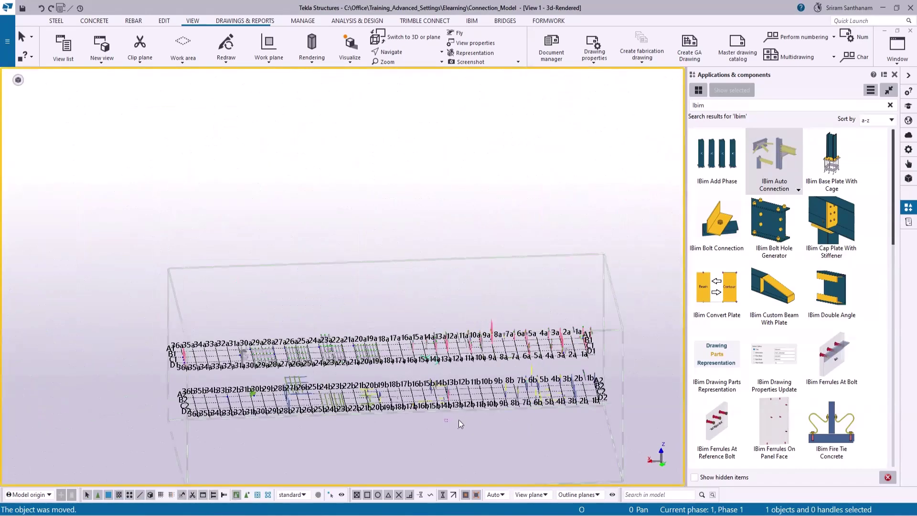
Step: Select all steel members between about grids 28b and 14b in the 3D view
{"action": "scroll", "coordinate": [472, 420], "scroll_direction": "up", "scroll_amount": 2}
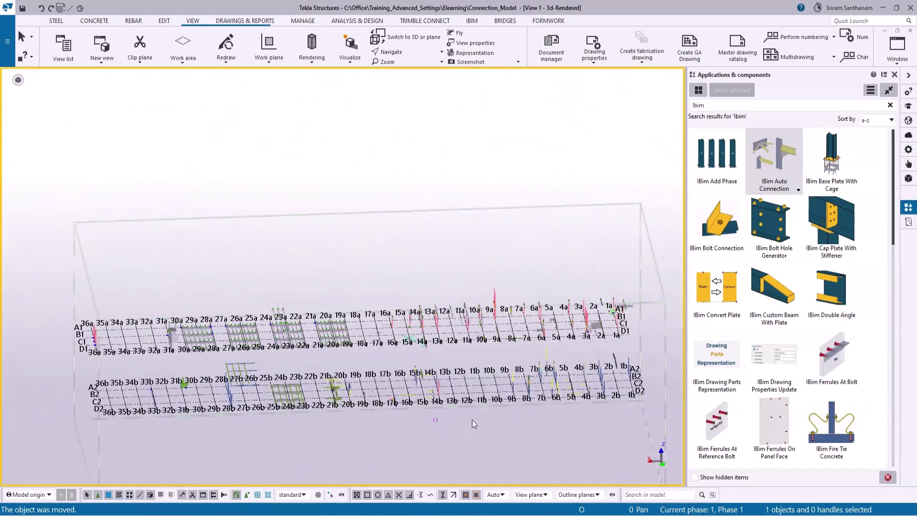
{"action": "left_click_drag", "start_coordinate": [133, 329], "coordinate": [464, 449]}
{"action": "scroll", "coordinate": [190, 388], "scroll_direction": "up", "scroll_amount": 2}
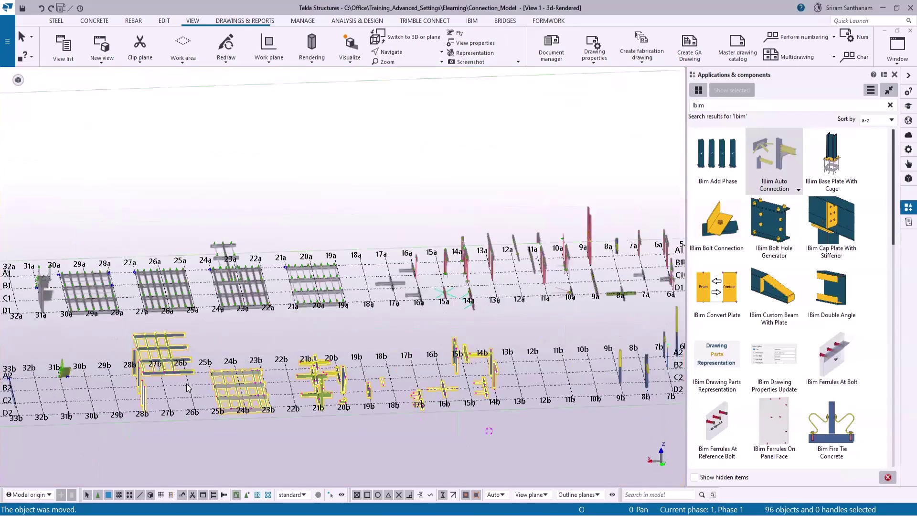
Step: Hide the component catalog, tile the 3D view and three elevation views vertically, and frame the selected members in the elevations
{"action": "left_click", "coordinate": [898, 45]}
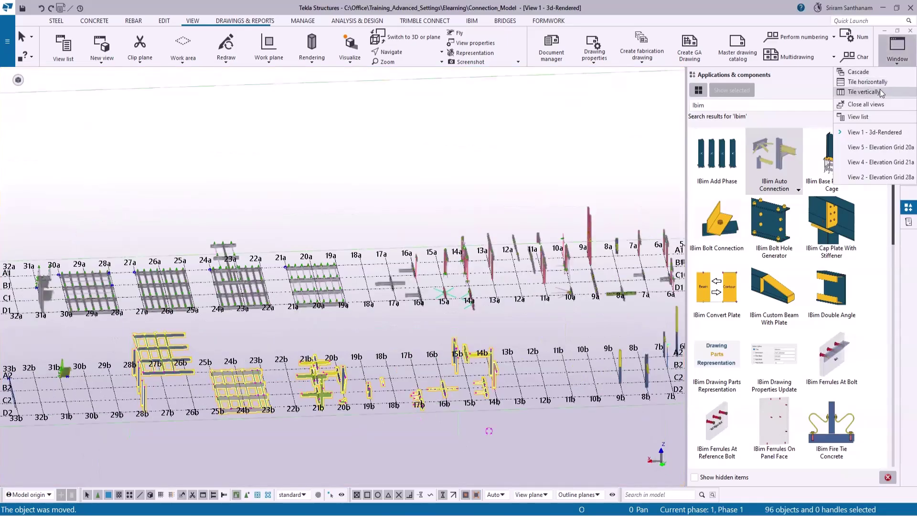
{"action": "left_click", "coordinate": [884, 94]}
{"action": "left_click", "coordinate": [895, 75]}
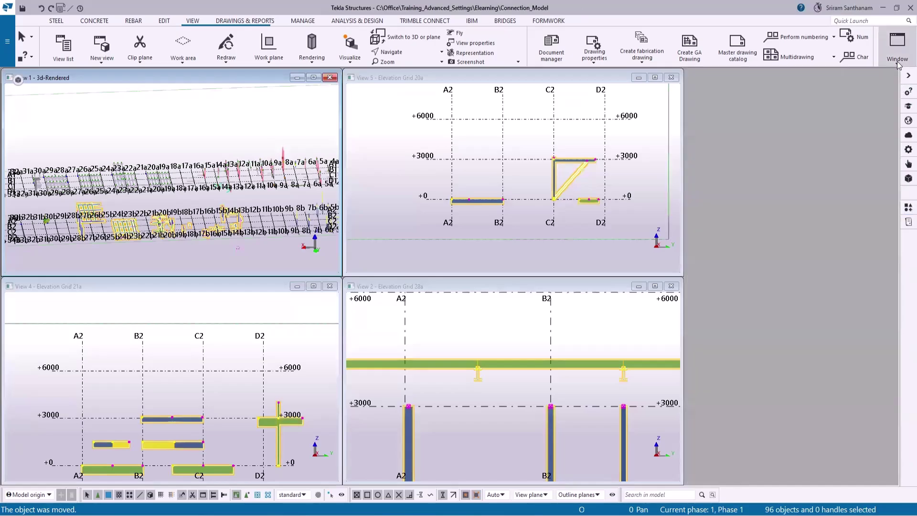
{"action": "left_click", "coordinate": [897, 57]}
{"action": "left_click", "coordinate": [864, 92]}
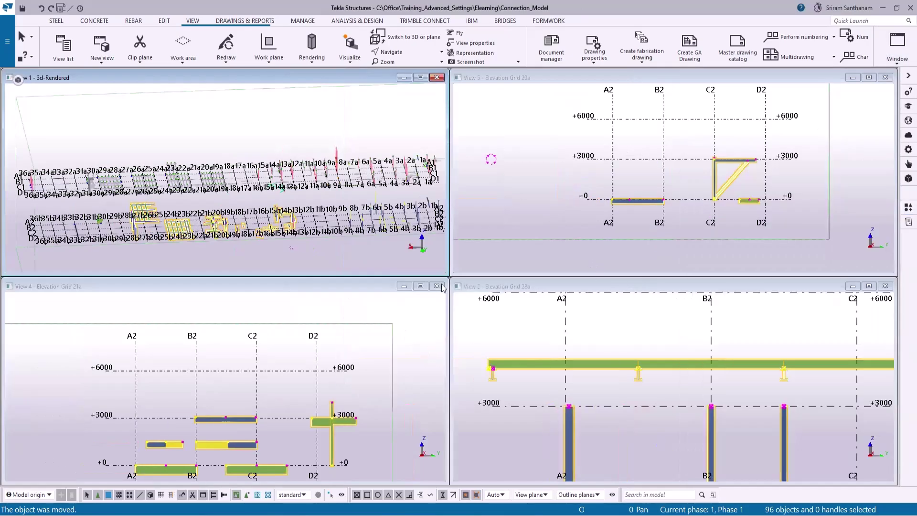
{"action": "scroll", "coordinate": [286, 341], "scroll_direction": "down", "scroll_amount": 3}
{"action": "scroll", "coordinate": [262, 337], "scroll_direction": "up", "scroll_amount": 3}
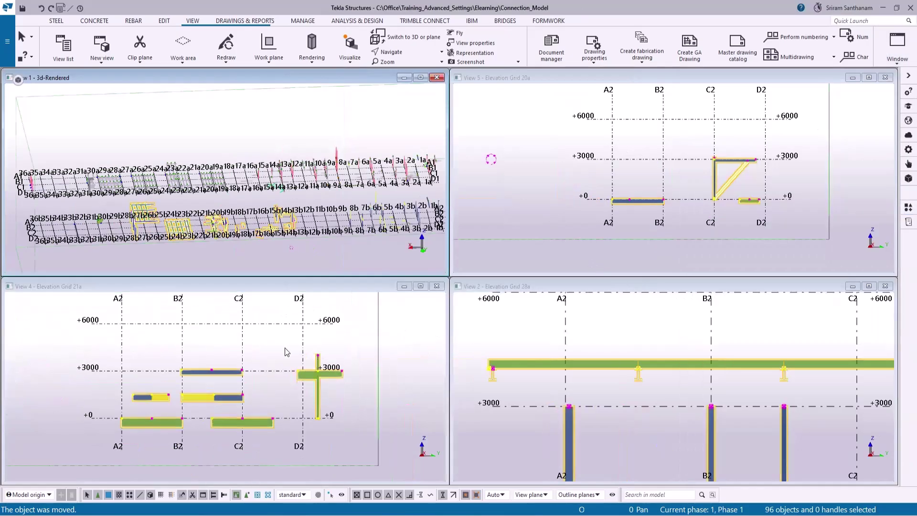
{"action": "scroll", "coordinate": [750, 195], "scroll_direction": "up", "scroll_amount": 1}
{"action": "scroll", "coordinate": [539, 307], "scroll_direction": "down", "scroll_amount": 3}
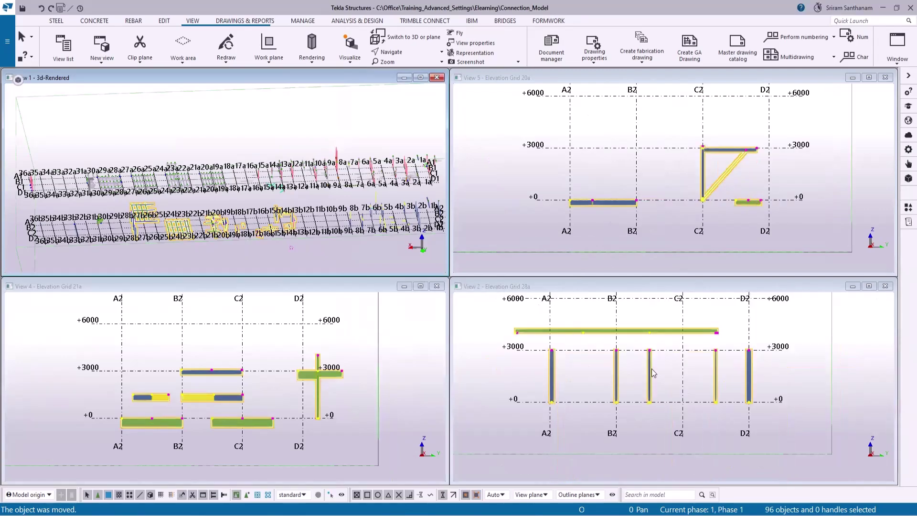
{"action": "scroll", "coordinate": [664, 377], "scroll_direction": "up", "scroll_amount": 2}
Step: Collect the connection data for the selected members in Auto Connections and insert the matching connections
{"action": "key", "text": "alt+Tab"}
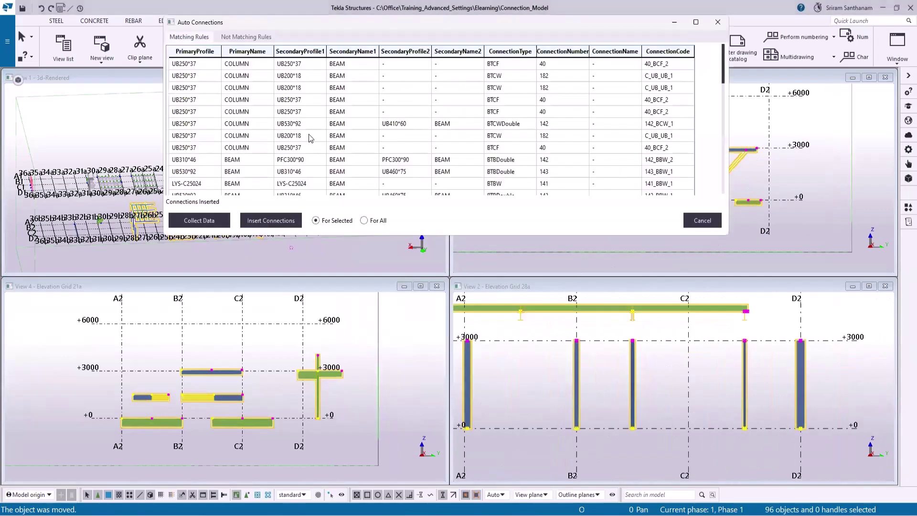
{"action": "left_click", "coordinate": [201, 225]}
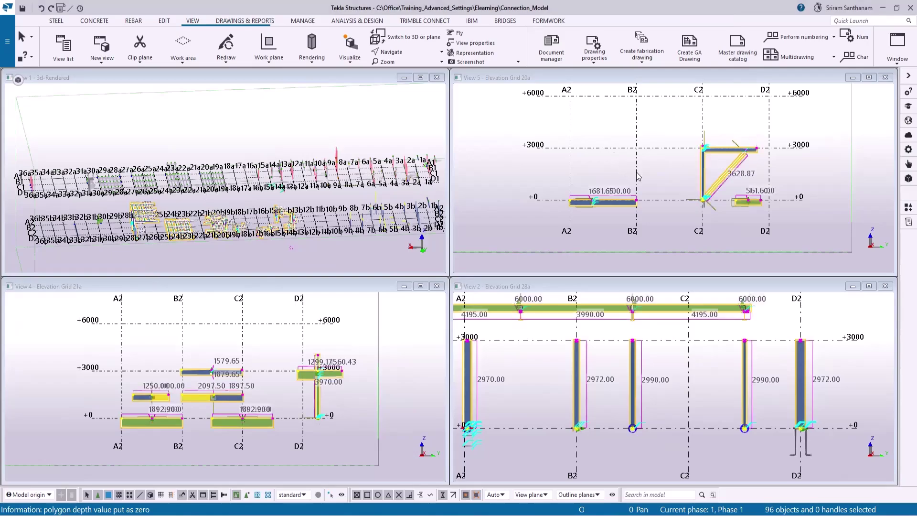
Step: Examine the inserted connections in the tiled 3D view and in the elevation views of grids 20a and 21a
{"action": "scroll", "coordinate": [684, 208], "scroll_direction": "up", "scroll_amount": 5}
{"action": "scroll", "coordinate": [678, 211], "scroll_direction": "down", "scroll_amount": 4}
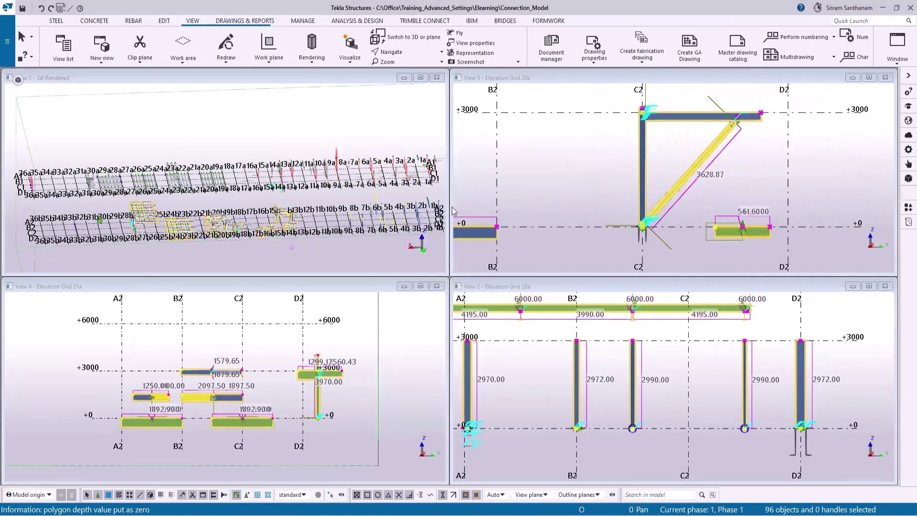
{"action": "scroll", "coordinate": [242, 184], "scroll_direction": "up", "scroll_amount": 2}
{"action": "scroll", "coordinate": [232, 199], "scroll_direction": "down", "scroll_amount": 2}
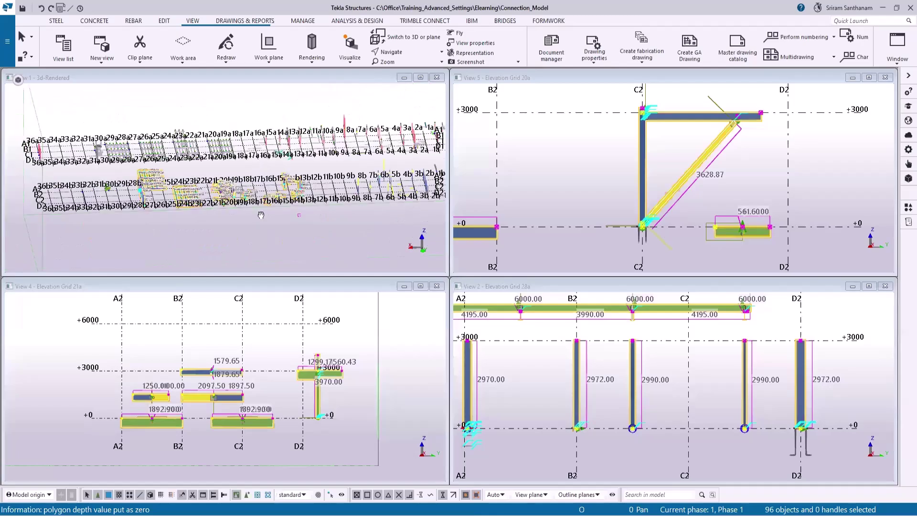
{"action": "middle_click_drag", "start_coordinate": [259, 212], "coordinate": [272, 216], "text": "ctrl"}
{"action": "scroll", "coordinate": [168, 401], "scroll_direction": "up", "scroll_amount": 5}
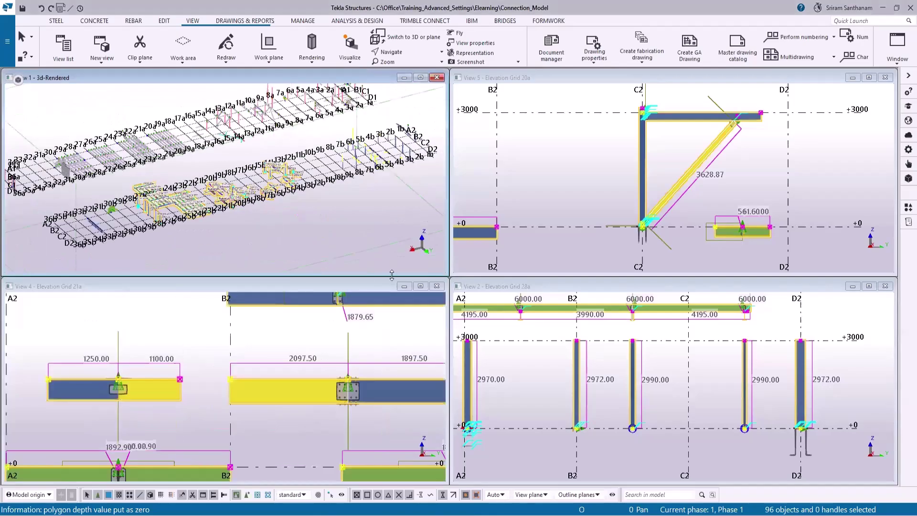
Step: Maximize the elevation view of grid 21a and examine the beam connections inserted between grids A2 and C2
{"action": "left_click", "coordinate": [421, 286]}
{"action": "scroll", "coordinate": [164, 266], "scroll_direction": "up", "scroll_amount": 2}
{"action": "scroll", "coordinate": [185, 222], "scroll_direction": "down", "scroll_amount": 4}
{"action": "scroll", "coordinate": [484, 246], "scroll_direction": "up", "scroll_amount": 2}
{"action": "scroll", "coordinate": [579, 171], "scroll_direction": "down", "scroll_amount": 1}
{"action": "scroll", "coordinate": [716, 361], "scroll_direction": "up", "scroll_amount": 2}
{"action": "scroll", "coordinate": [589, 291], "scroll_direction": "down", "scroll_amount": 3}
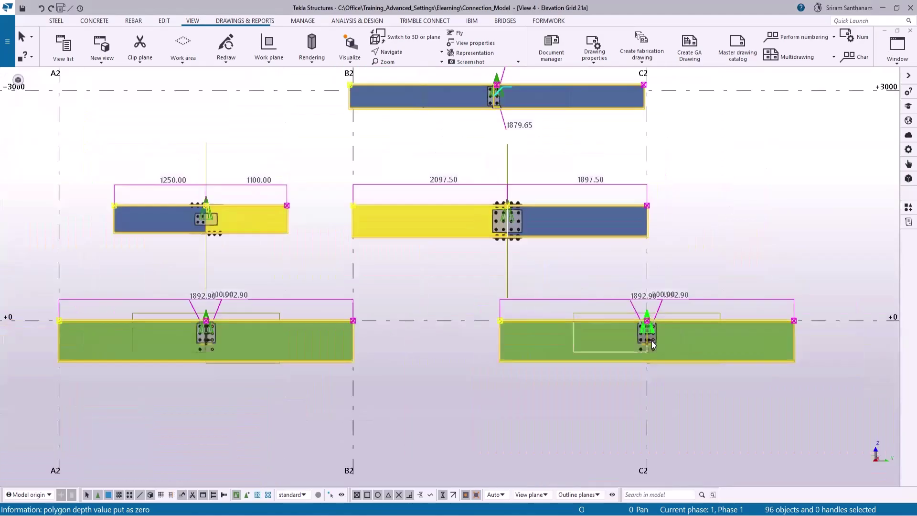
Step: Examine the crossing-beam connections and the column base plate near grid D2 of the grid 21a view in three dimensions
{"action": "middle_click_drag", "start_coordinate": [652, 343], "coordinate": [761, 378], "text": "ctrl"}
{"action": "scroll", "coordinate": [549, 311], "scroll_direction": "up", "scroll_amount": 5}
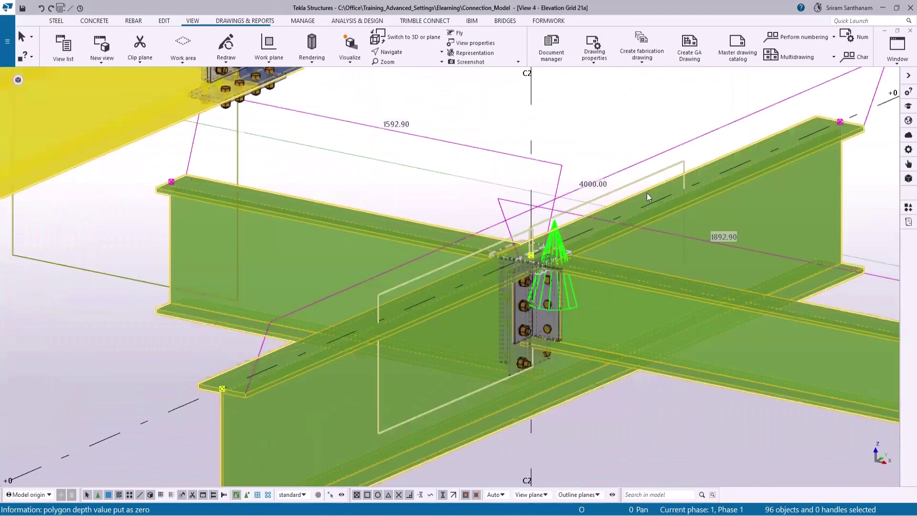
{"action": "scroll", "coordinate": [354, 354], "scroll_direction": "down", "scroll_amount": 2}
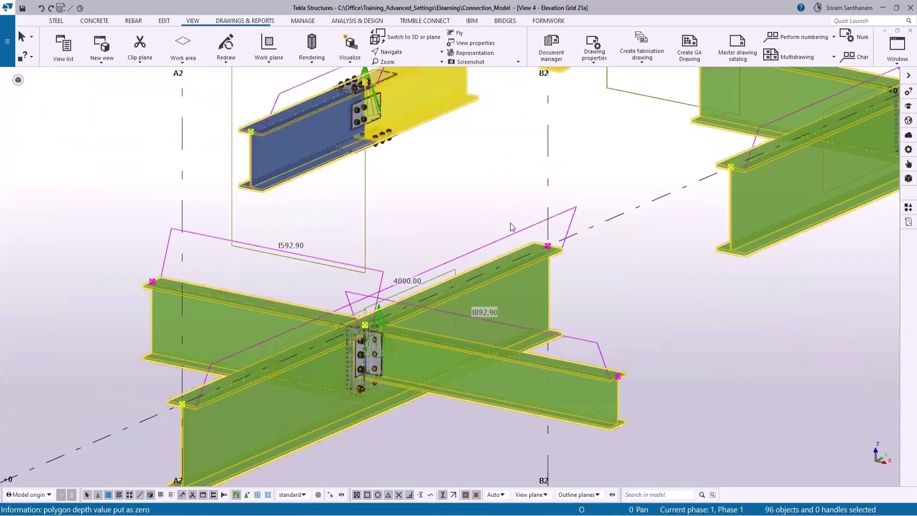
{"action": "scroll", "coordinate": [511, 222], "scroll_direction": "down", "scroll_amount": 2}
{"action": "scroll", "coordinate": [511, 222], "scroll_direction": "up", "scroll_amount": 5}
{"action": "scroll", "coordinate": [479, 146], "scroll_direction": "down", "scroll_amount": 5}
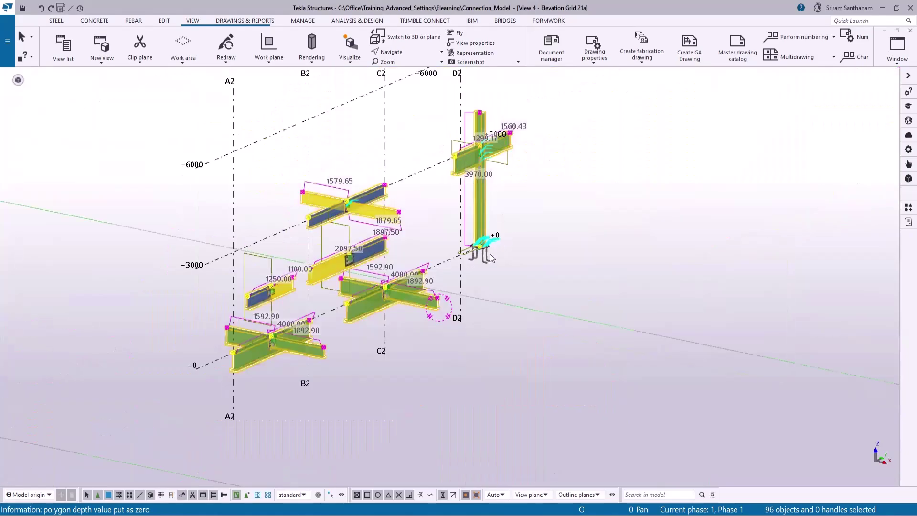
{"action": "scroll", "coordinate": [492, 253], "scroll_direction": "up", "scroll_amount": 4}
Step: Switch to the 3d-Rendered view of the whole model and drop the member selection
{"action": "left_click", "coordinate": [897, 48]}
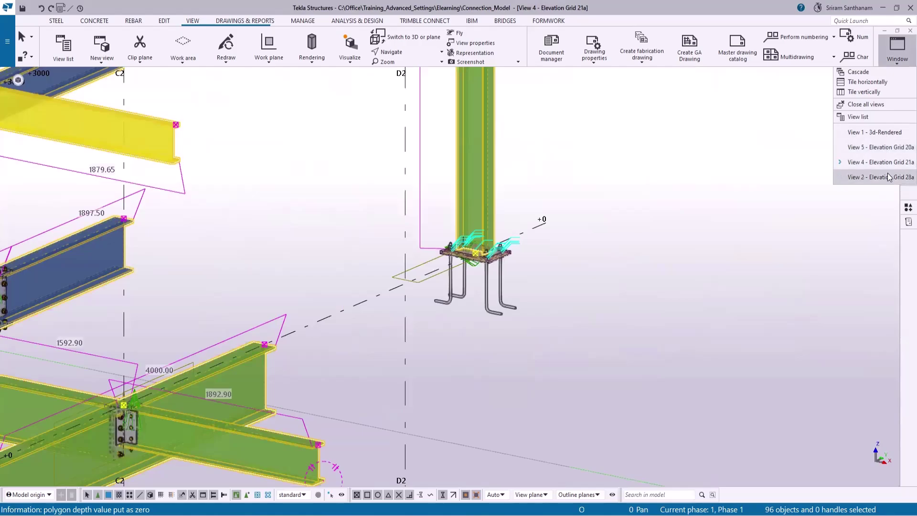
{"action": "left_click", "coordinate": [887, 133]}
{"action": "left_click", "coordinate": [353, 301]}
Step: Examine the purlin connections, sleeves and fly braces on the rafters between about grids 24b and 30b
{"action": "scroll", "coordinate": [353, 302], "scroll_direction": "down", "scroll_amount": 2}
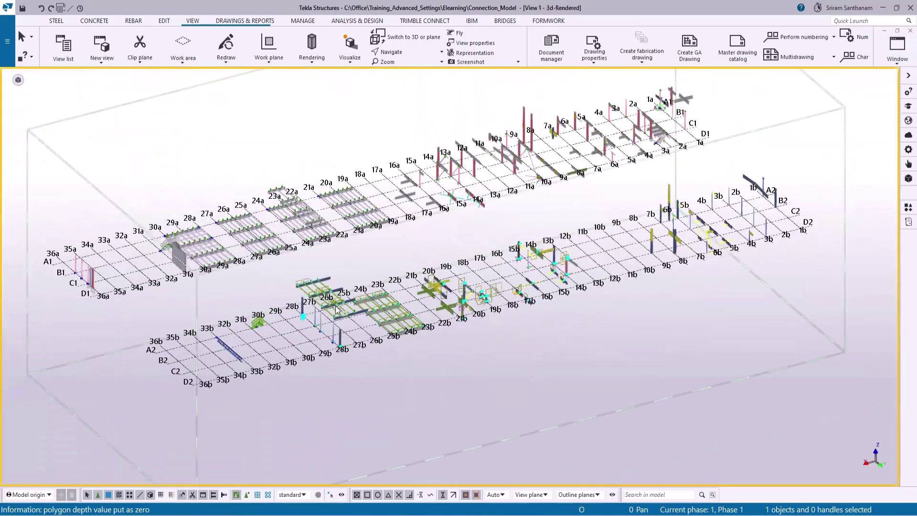
{"action": "scroll", "coordinate": [336, 304], "scroll_direction": "up", "scroll_amount": 5}
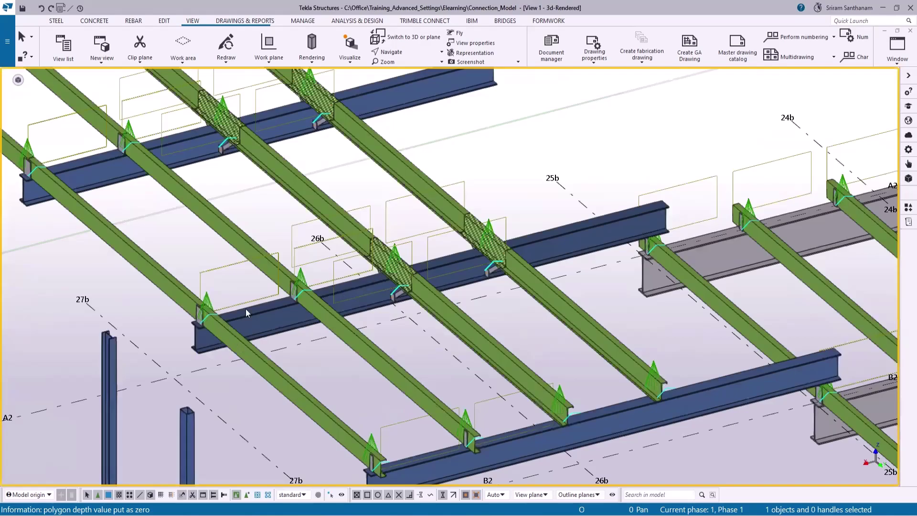
{"action": "middle_click_drag", "start_coordinate": [434, 311], "coordinate": [519, 294], "text": "ctrl"}
{"action": "scroll", "coordinate": [519, 294], "scroll_direction": "up", "scroll_amount": 4}
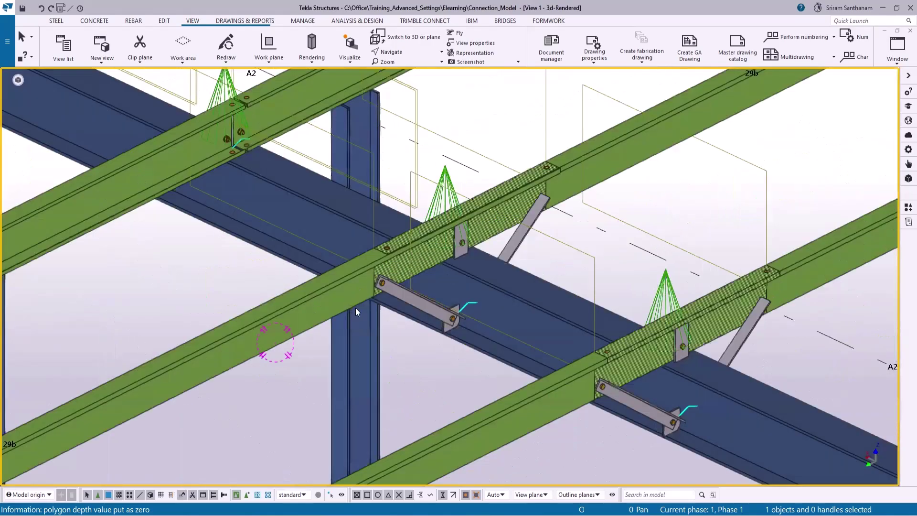
{"action": "scroll", "coordinate": [355, 308], "scroll_direction": "up", "scroll_amount": 2}
{"action": "scroll", "coordinate": [395, 282], "scroll_direction": "down", "scroll_amount": 1}
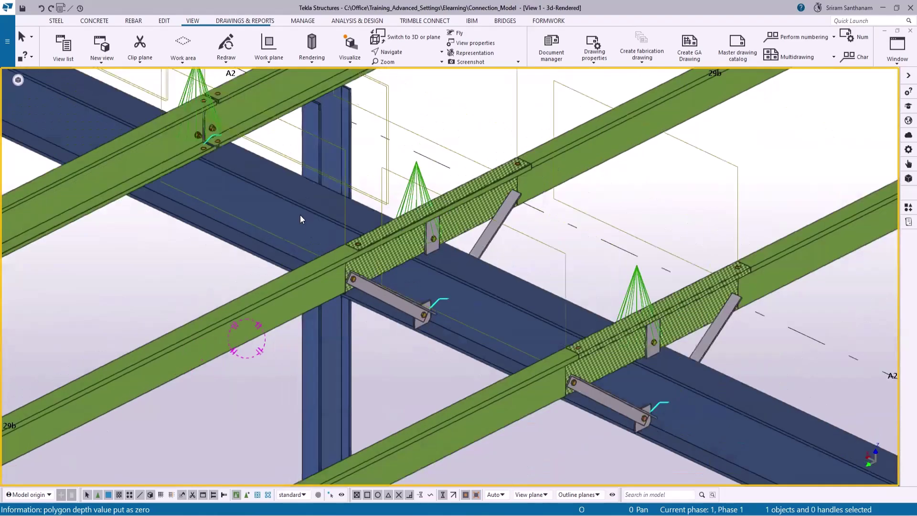
{"action": "scroll", "coordinate": [308, 228], "scroll_direction": "down", "scroll_amount": 2}
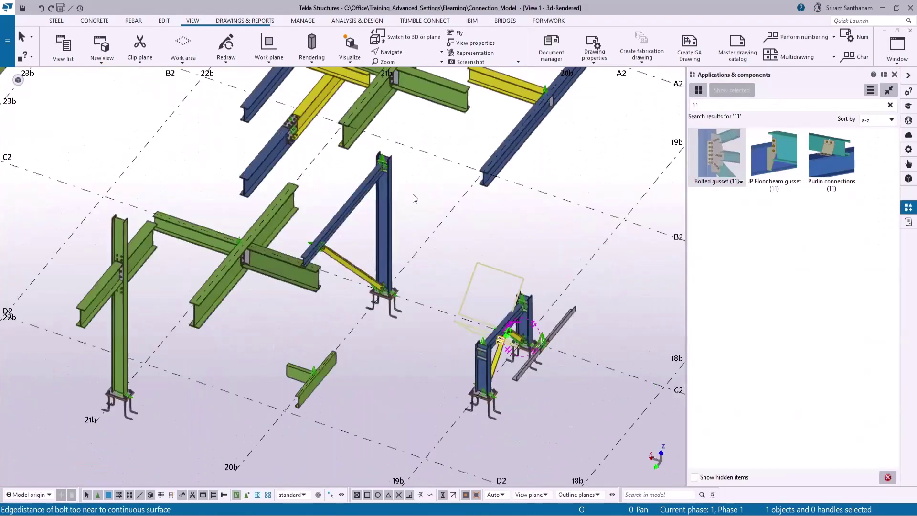
Step: Redraw the 3D view and examine the braced frame and base plate connections between about grids 18b and 21b
{"action": "right_click", "coordinate": [415, 197]}
{"action": "left_click", "coordinate": [451, 244]}
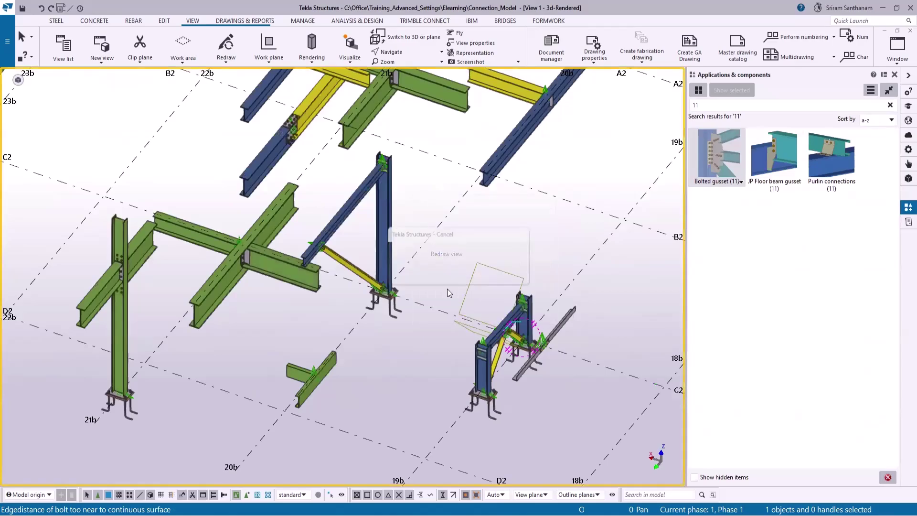
{"action": "scroll", "coordinate": [279, 234], "scroll_direction": "up", "scroll_amount": 2}
{"action": "scroll", "coordinate": [306, 215], "scroll_direction": "down", "scroll_amount": 6}
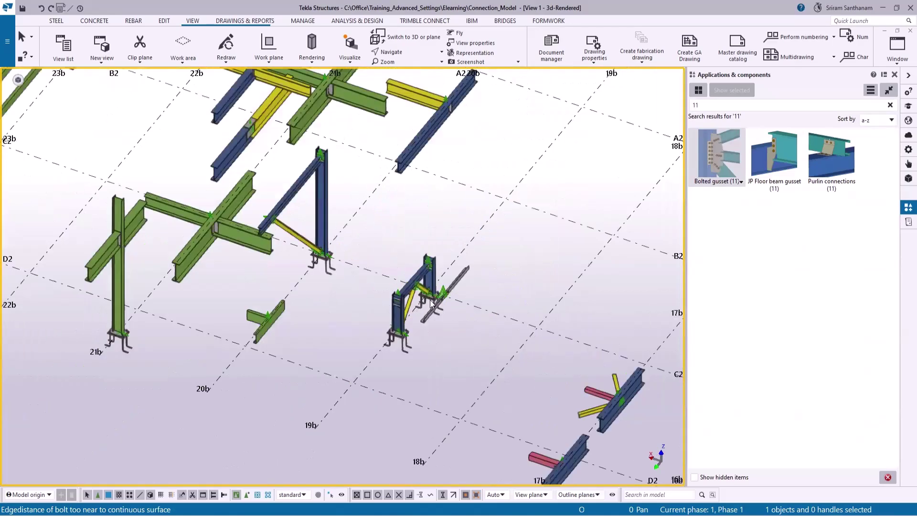
{"action": "scroll", "coordinate": [428, 294], "scroll_direction": "up", "scroll_amount": 5}
{"action": "scroll", "coordinate": [544, 271], "scroll_direction": "up", "scroll_amount": 3}
{"action": "middle_click_drag", "start_coordinate": [110, 127], "coordinate": [275, 228]}
{"action": "scroll", "coordinate": [209, 261], "scroll_direction": "down", "scroll_amount": 6}
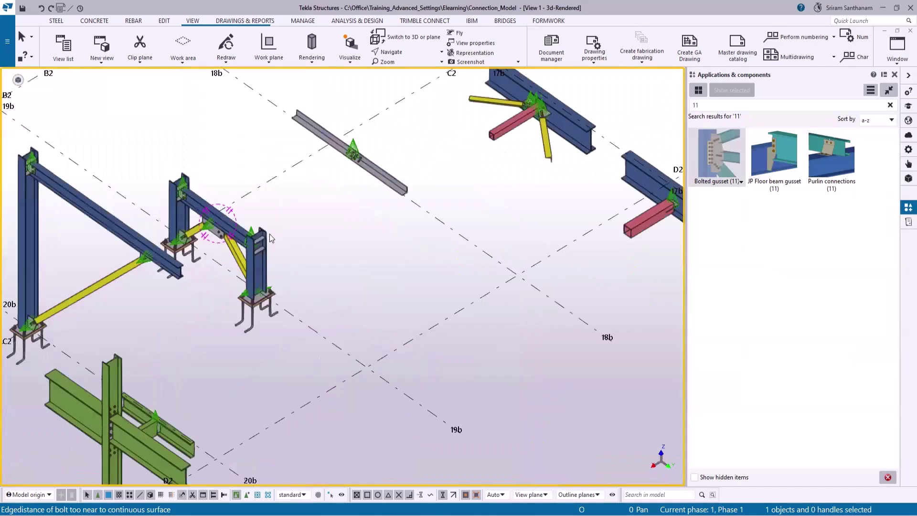
Step: Examine the bolted brace connections at grid 17b and the hollow-section beam connection at grid 16b up close
{"action": "scroll", "coordinate": [209, 319], "scroll_direction": "down", "scroll_amount": 3}
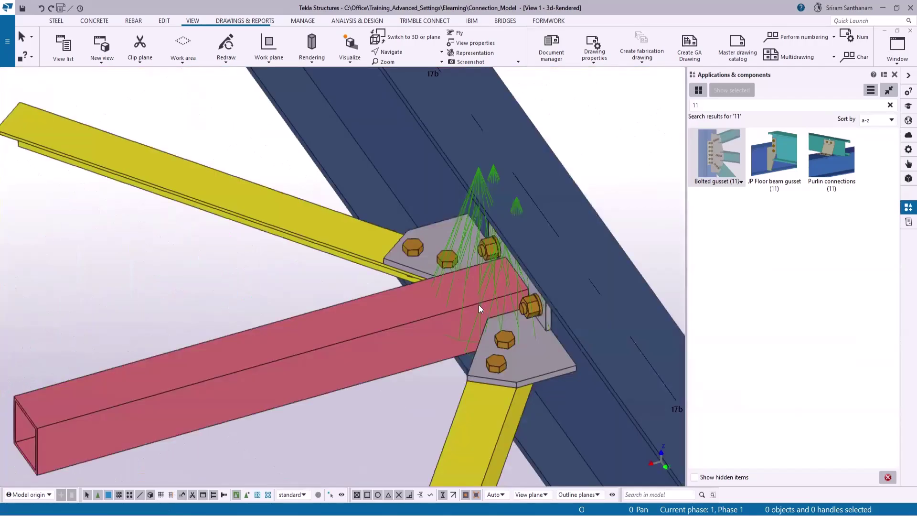
{"action": "scroll", "coordinate": [479, 305], "scroll_direction": "up", "scroll_amount": 1}
{"action": "scroll", "coordinate": [470, 307], "scroll_direction": "down", "scroll_amount": 3}
{"action": "scroll", "coordinate": [492, 310], "scroll_direction": "down", "scroll_amount": 5}
{"action": "scroll", "coordinate": [285, 254], "scroll_direction": "up", "scroll_amount": 4}
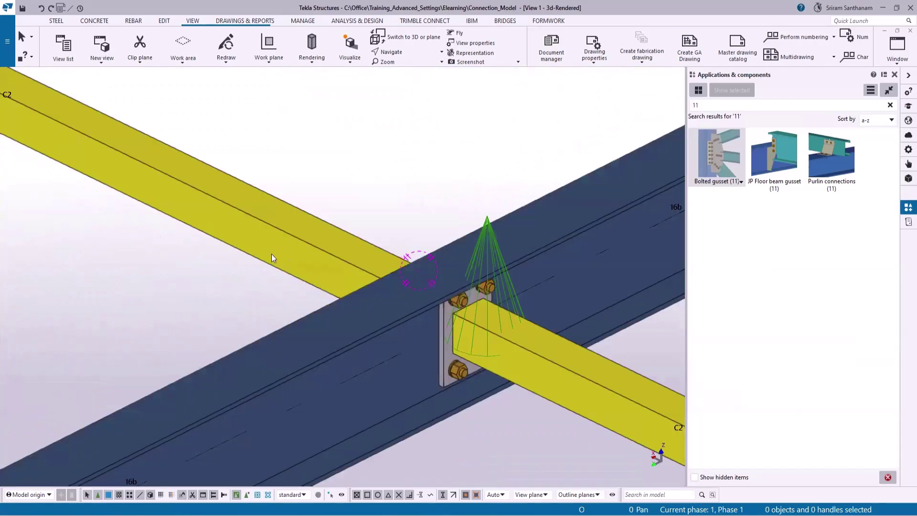
{"action": "scroll", "coordinate": [243, 284], "scroll_direction": "down", "scroll_amount": 5}
Step: Examine the beam splice, beam-to-column, base plate and hollow-section connections between about grids 13b and 16b
{"action": "scroll", "coordinate": [363, 201], "scroll_direction": "up", "scroll_amount": 8}
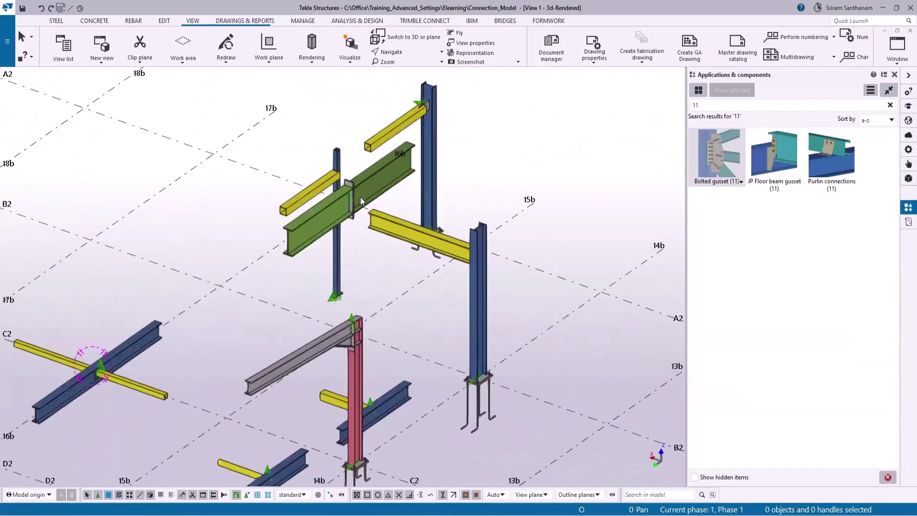
{"action": "scroll", "coordinate": [339, 145], "scroll_direction": "down", "scroll_amount": 8}
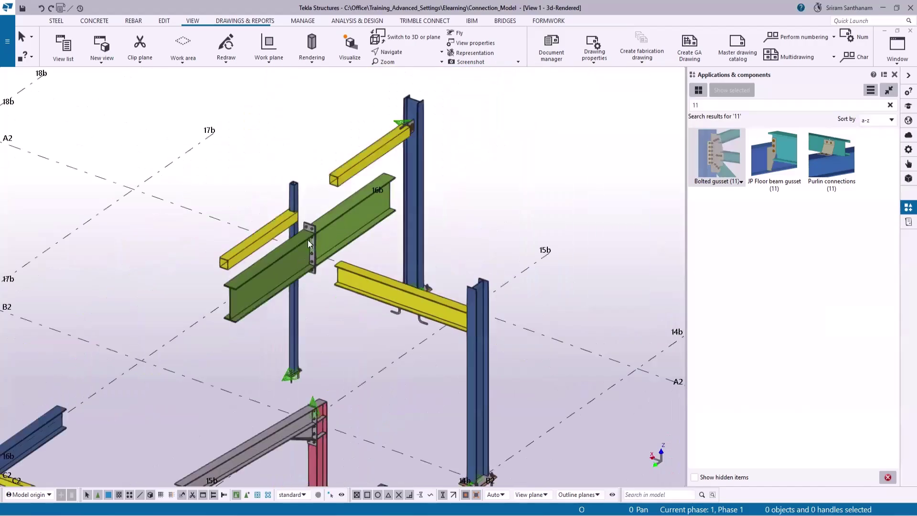
{"action": "scroll", "coordinate": [345, 271], "scroll_direction": "up", "scroll_amount": 8}
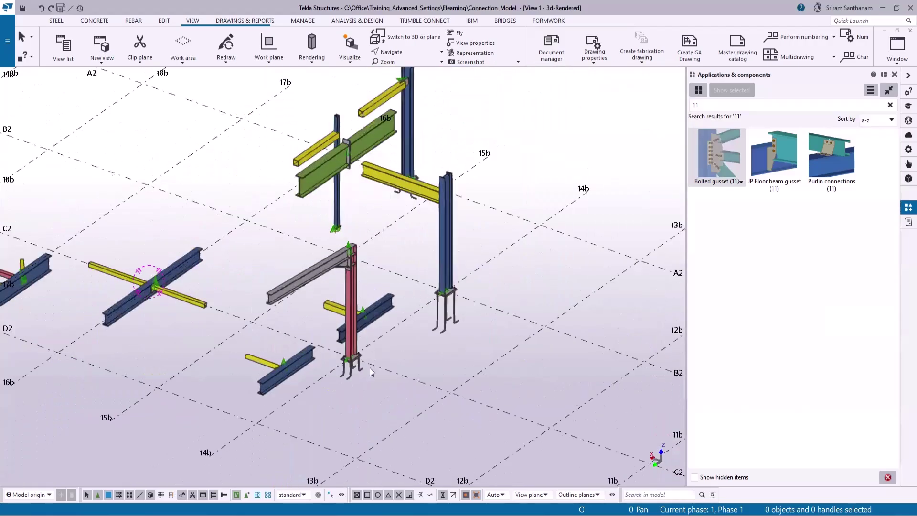
{"action": "scroll", "coordinate": [329, 159], "scroll_direction": "up", "scroll_amount": 1}
{"action": "scroll", "coordinate": [336, 163], "scroll_direction": "down", "scroll_amount": 2}
{"action": "scroll", "coordinate": [359, 263], "scroll_direction": "down", "scroll_amount": 3}
{"action": "middle_click_drag", "start_coordinate": [369, 274], "coordinate": [450, 280], "text": "ctrl"}
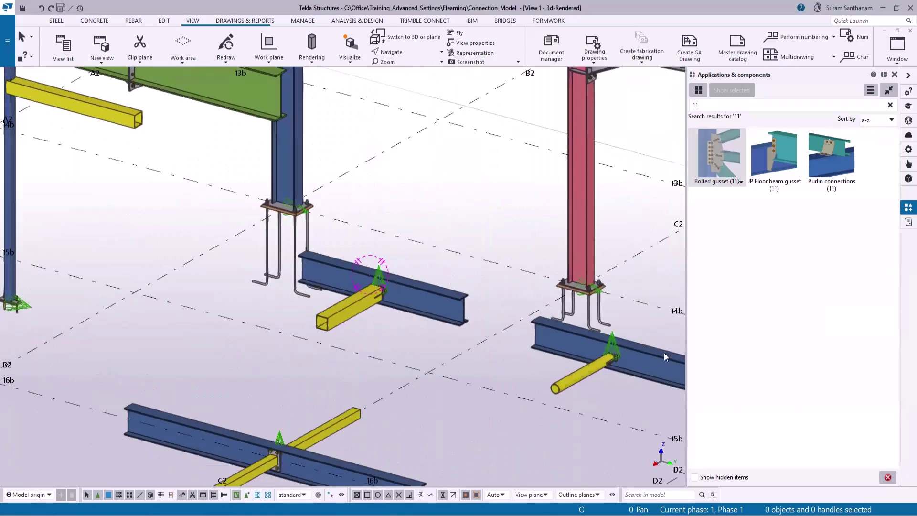